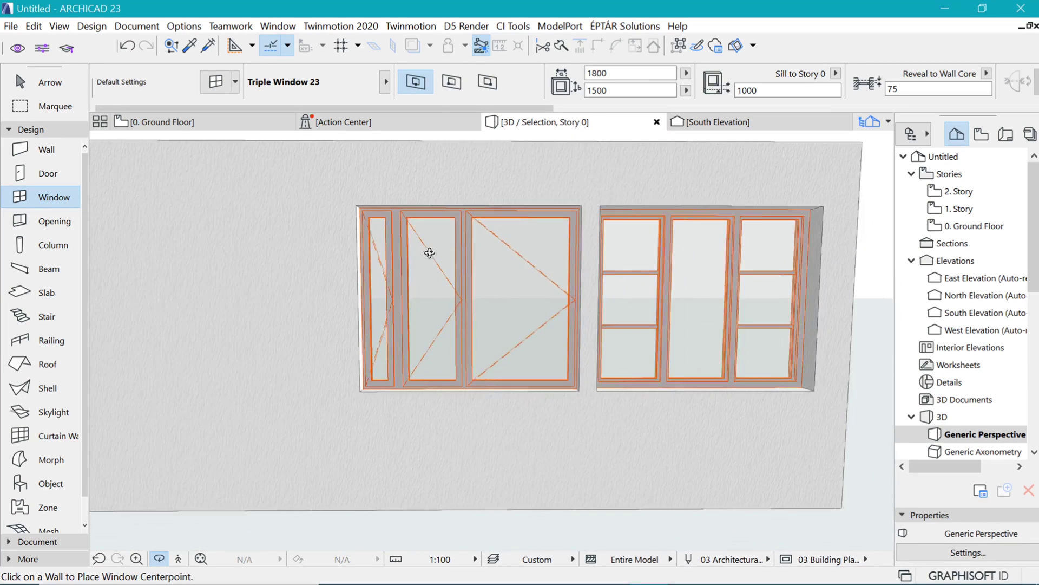
Zoom in and out of the 3D view to inspect the two existing windows.
scroll(502, 213, up, 3)
scroll(498, 246, down, 2)
scroll(478, 274, up, 4)
scroll(472, 278, down, 4)
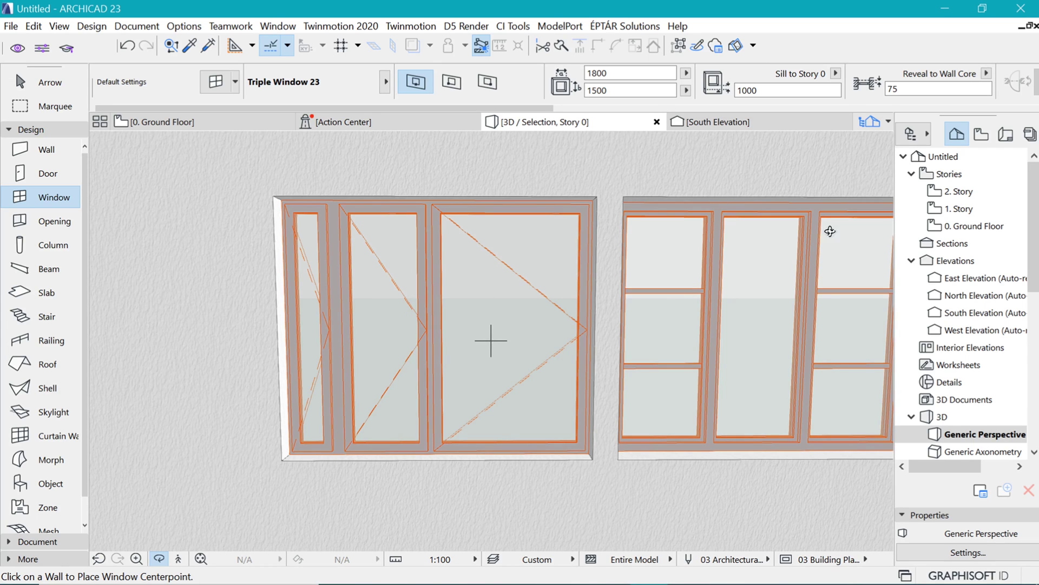
scroll(752, 331, down, 2)
scroll(649, 270, up, 4)
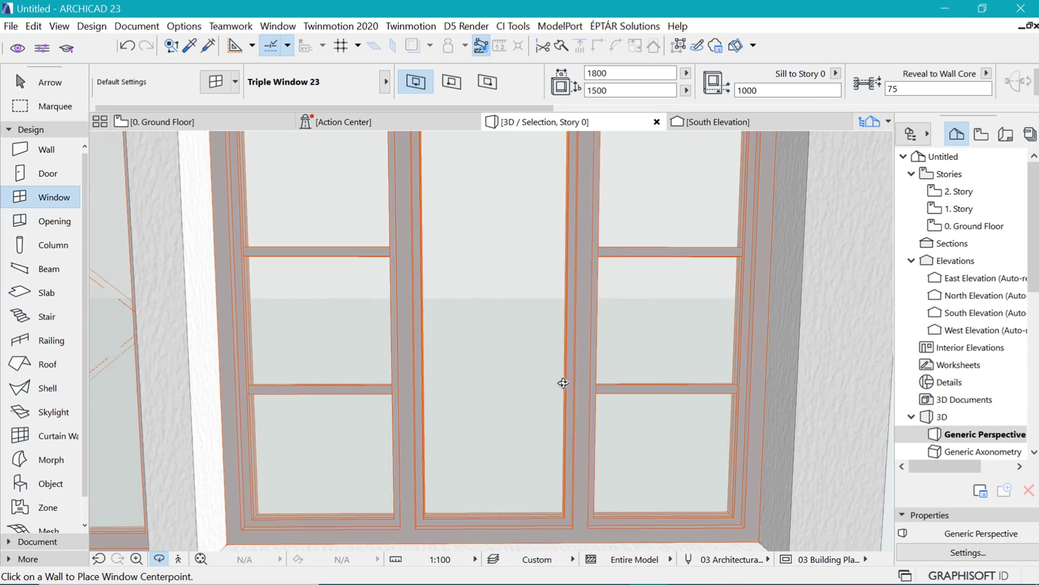
scroll(568, 227, down, 2)
scroll(521, 201, up, 2)
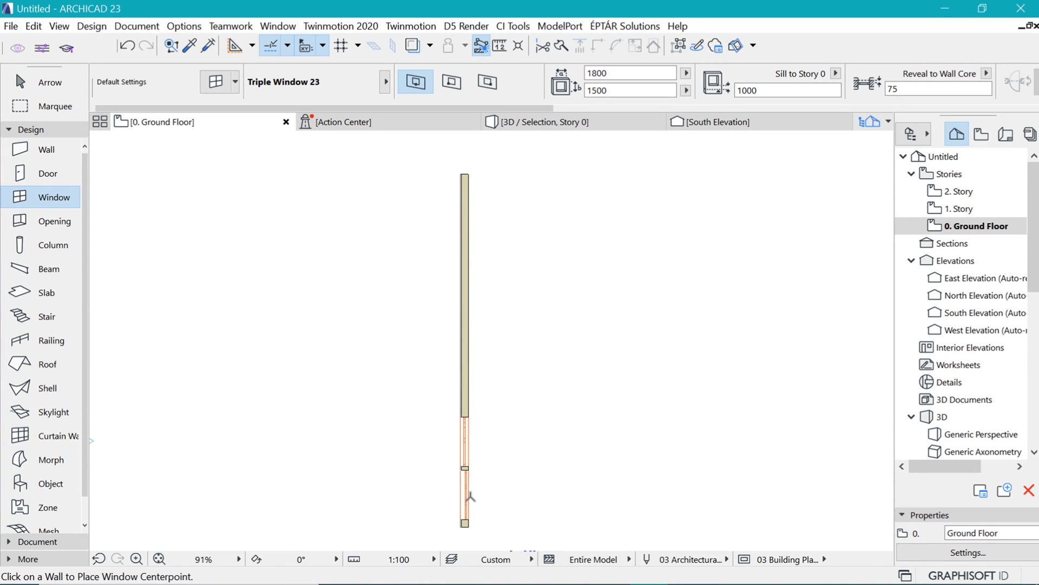
scroll(463, 536, up, 3)
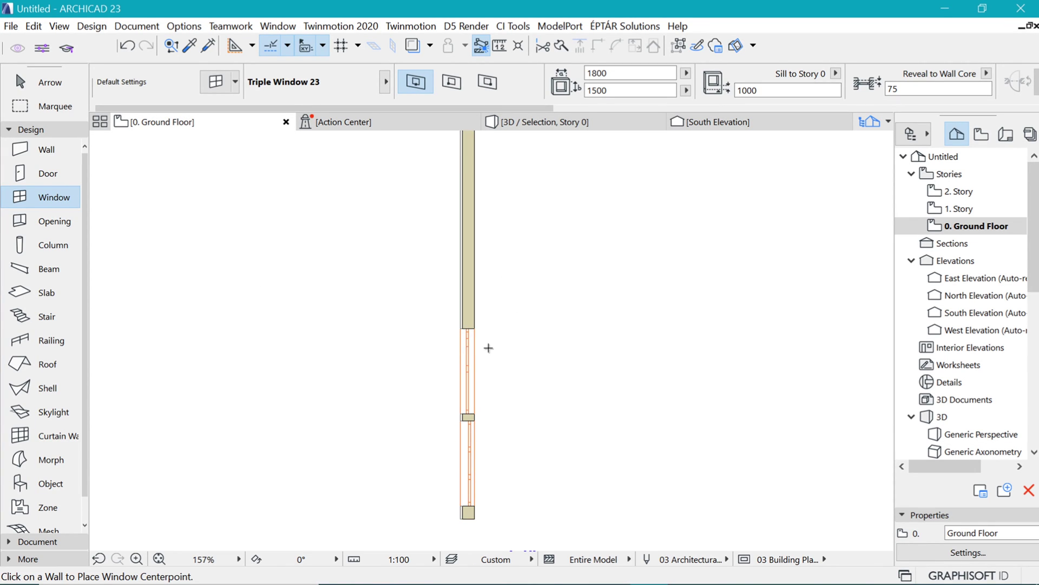
scroll(516, 515, down, 4)
scroll(489, 343, up, 1)
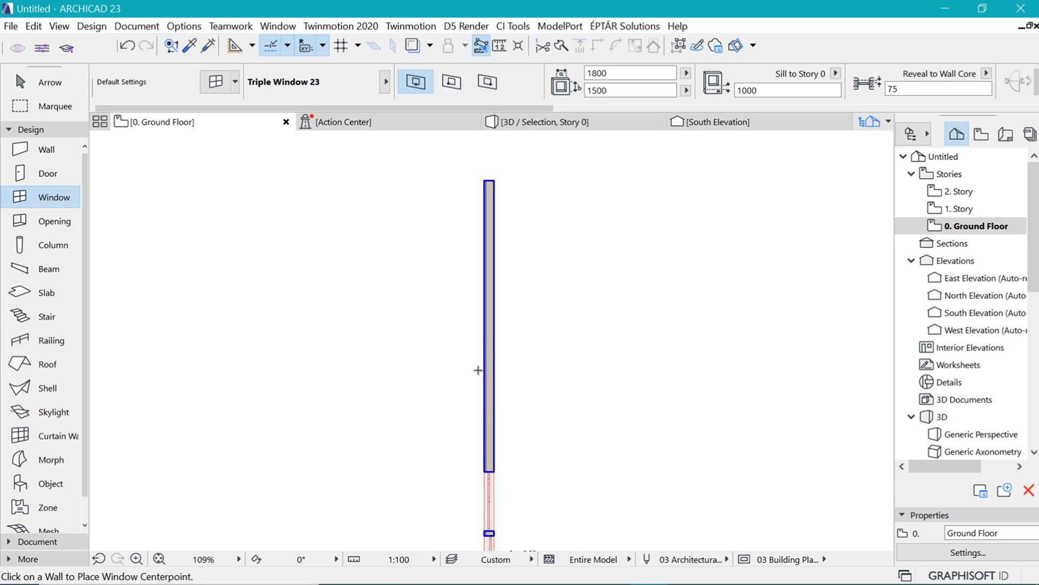
scroll(471, 333, up, 1)
scroll(472, 334, up, 1)
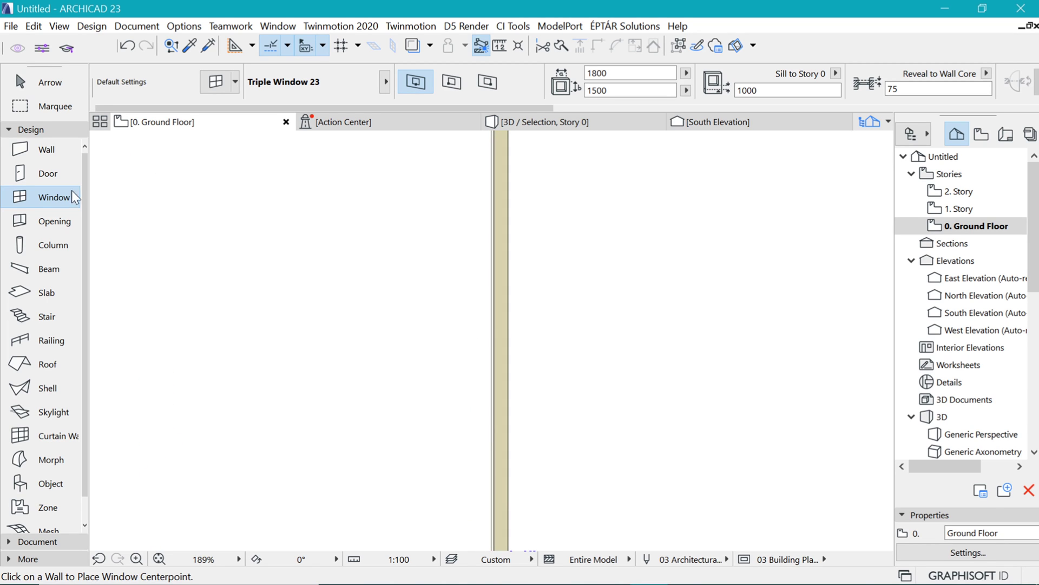
Open Window Default Settings with Preview and Positioning expanded and Triple Window 23 reselected.
double_click(49, 197)
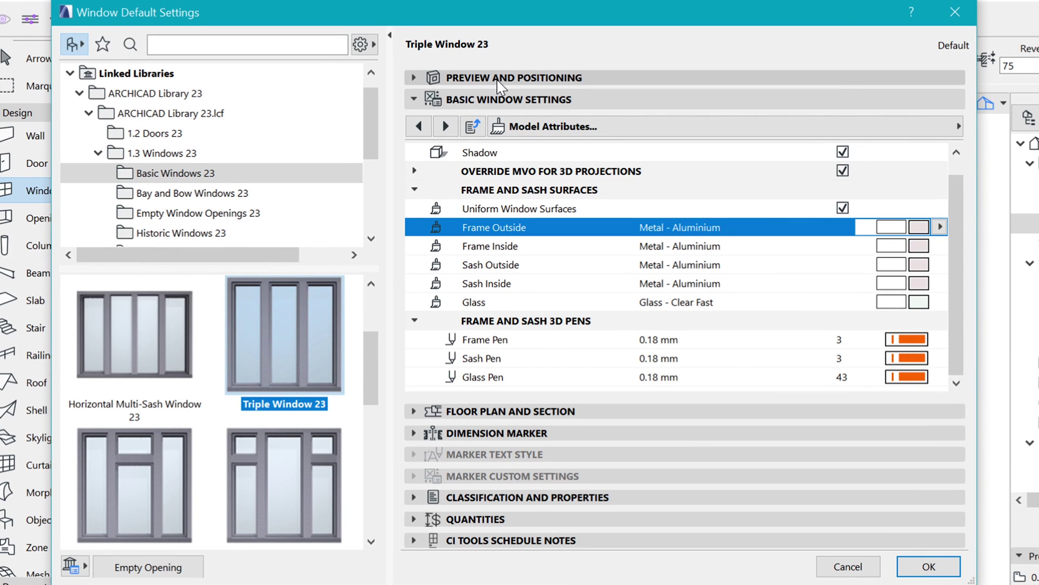
click(502, 80)
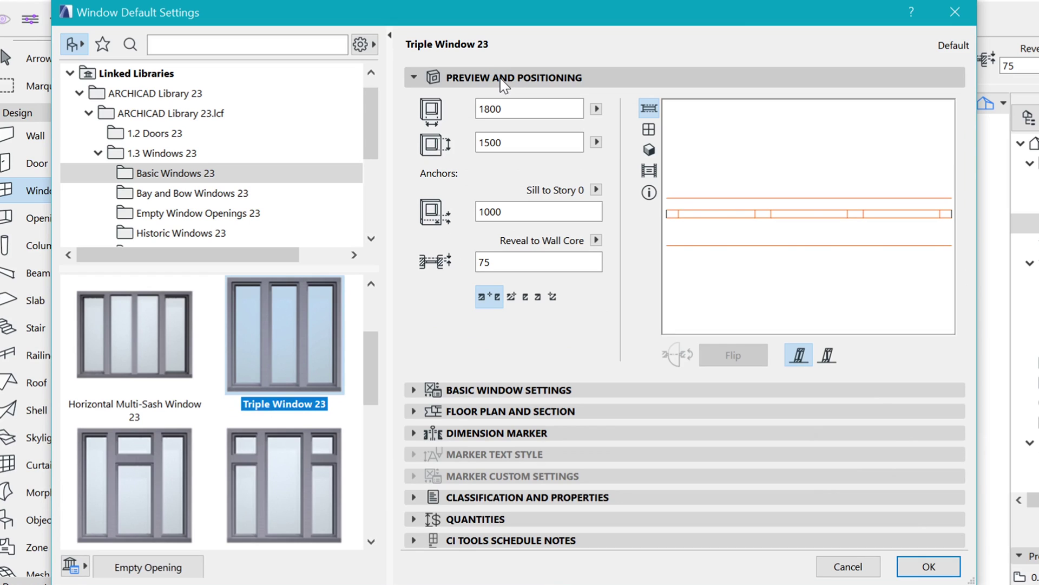
click(147, 330)
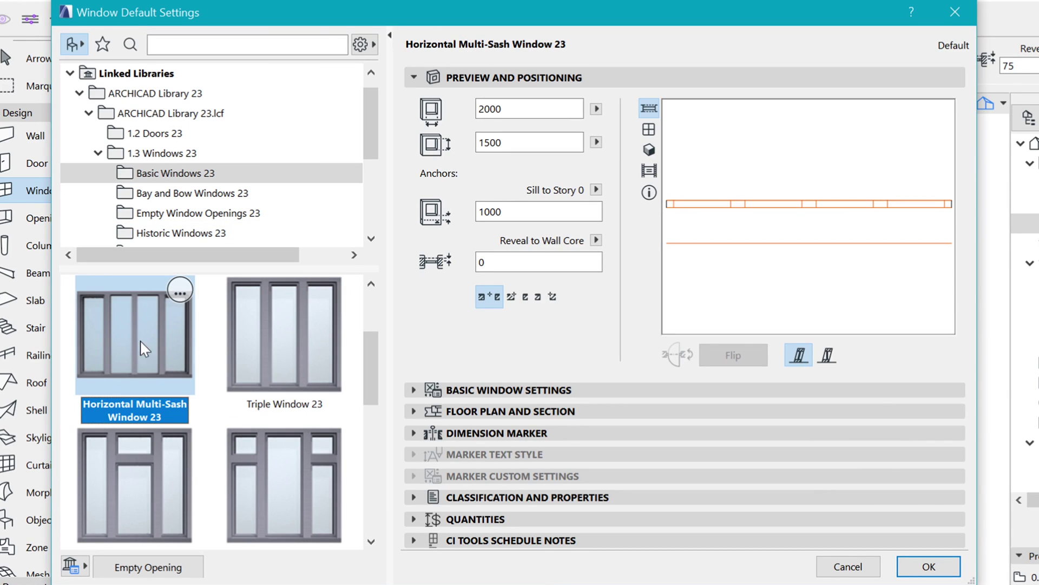
click(292, 331)
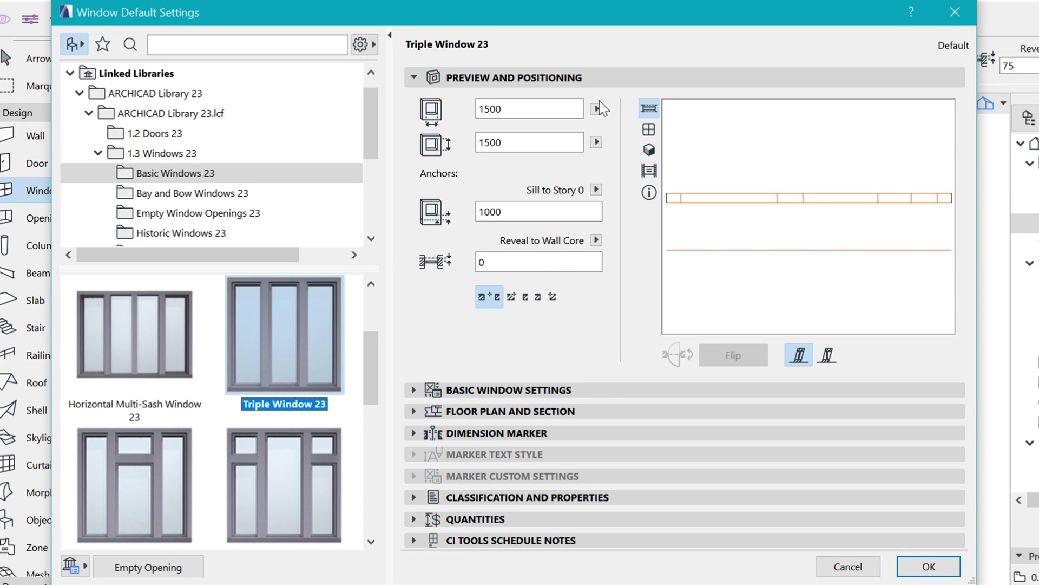
Enter Width 1800, Sill to Story 0 of 900 and Reveal to Wall Core 75.
click(580, 142)
key(shift+Tab)
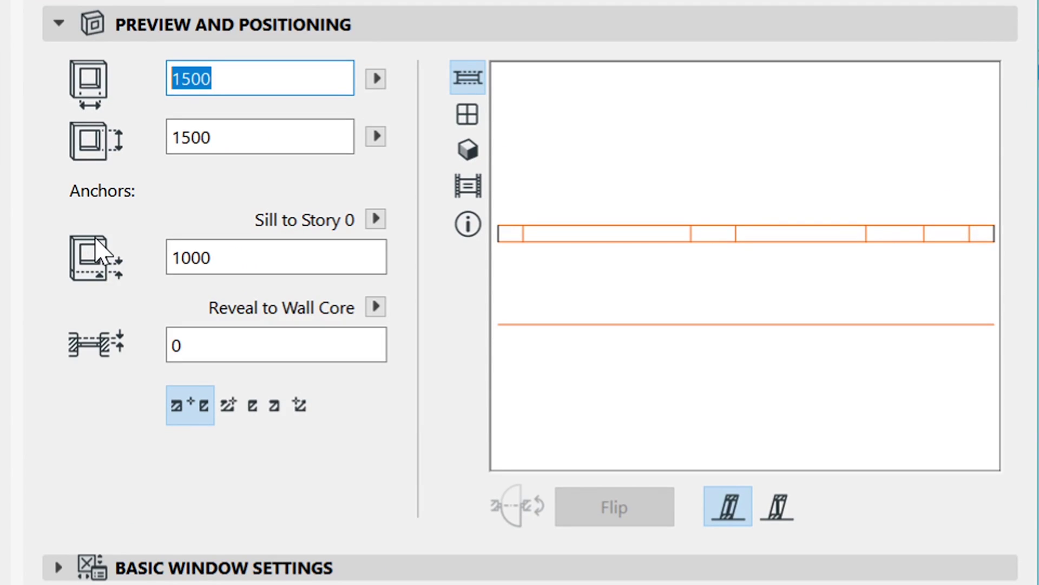
text(18)
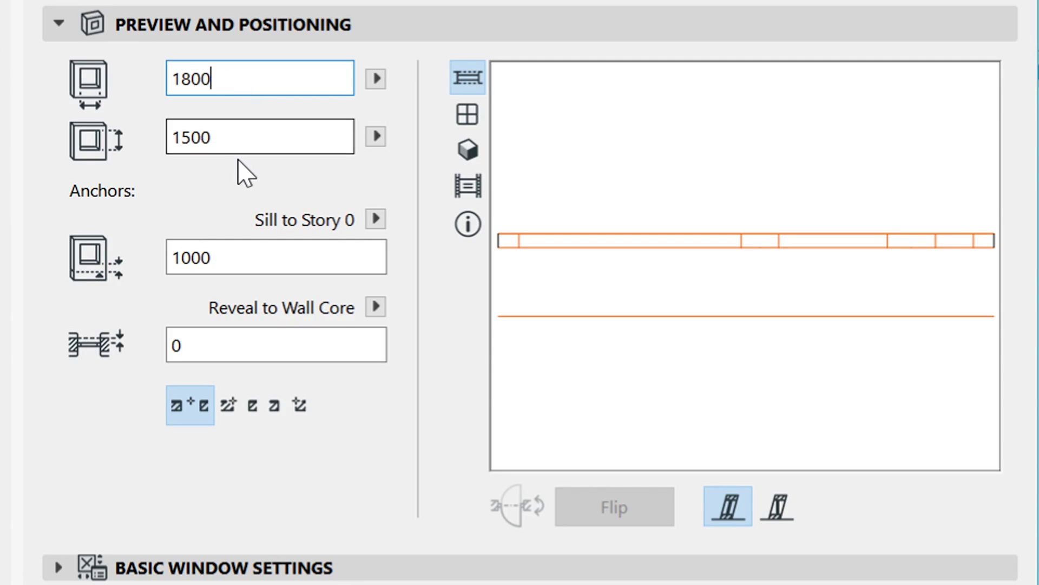
click(174, 272)
key(ctrl+a)
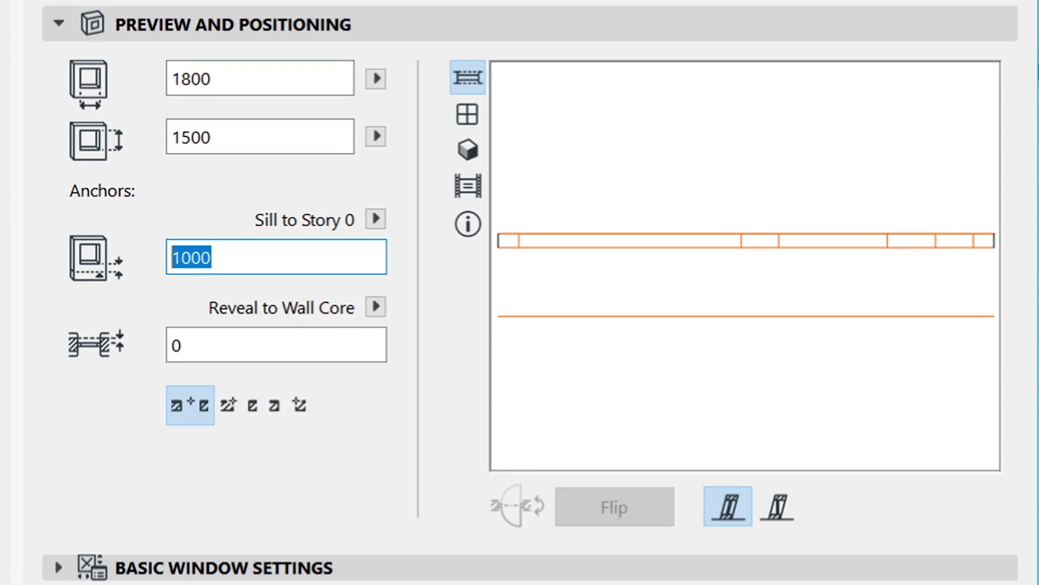
key(ctrl+a)
text(9)
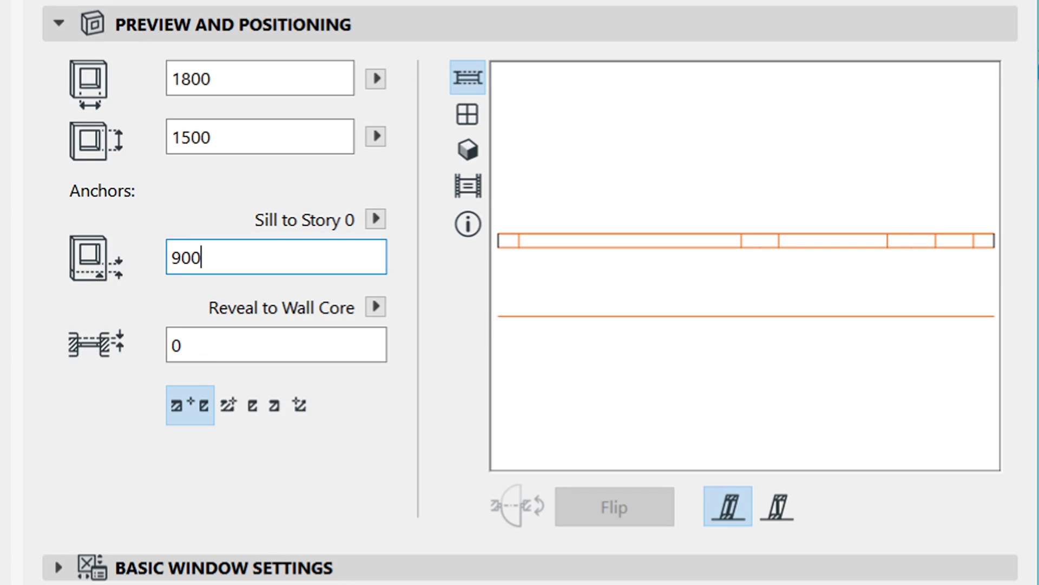
key(Tab)
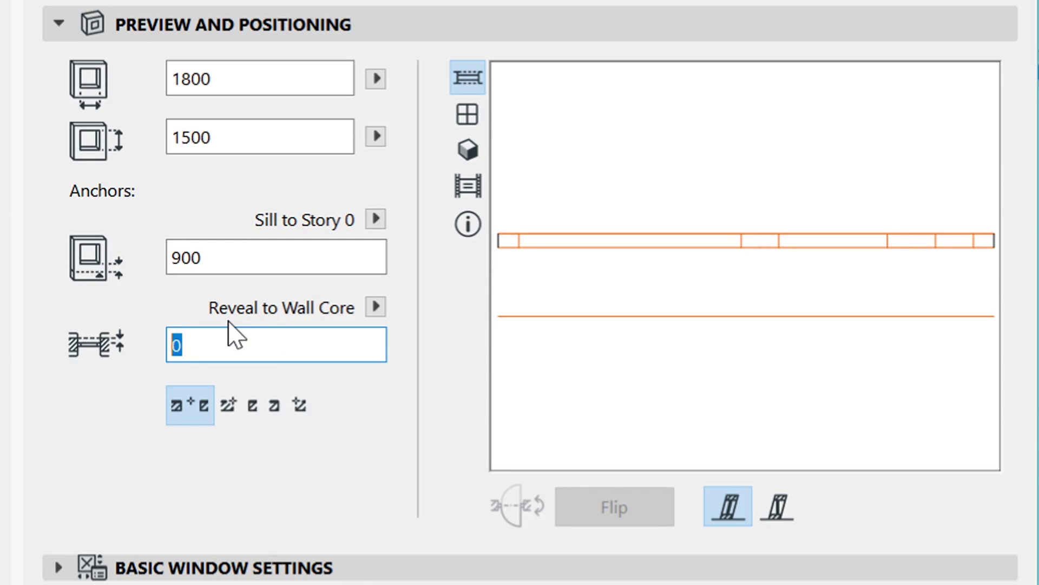
text(75)
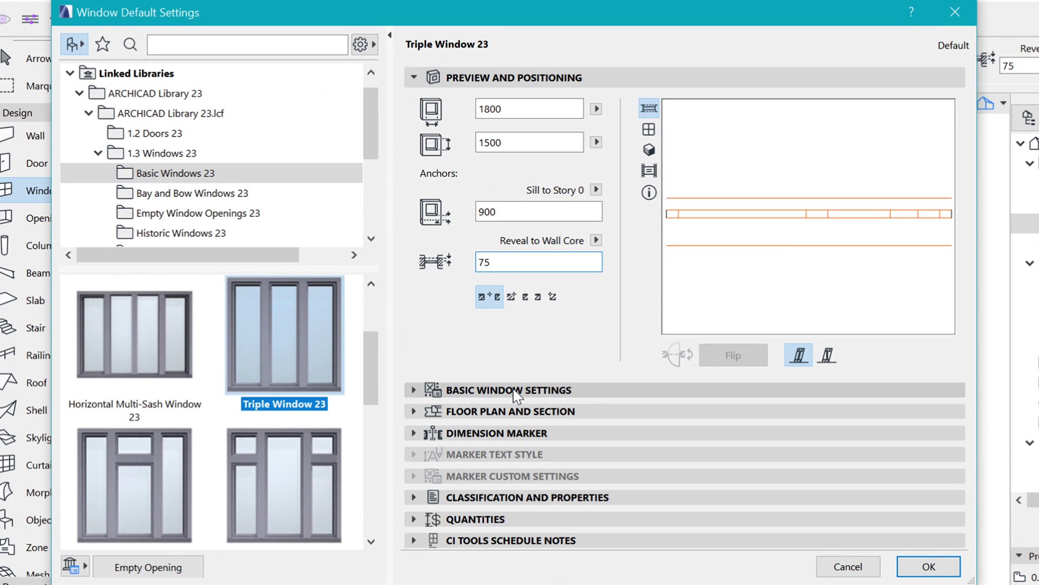
On the Shape page, set Panes Horizontal to Uniform Glazing Sizes for three equal panes.
click(249, 567)
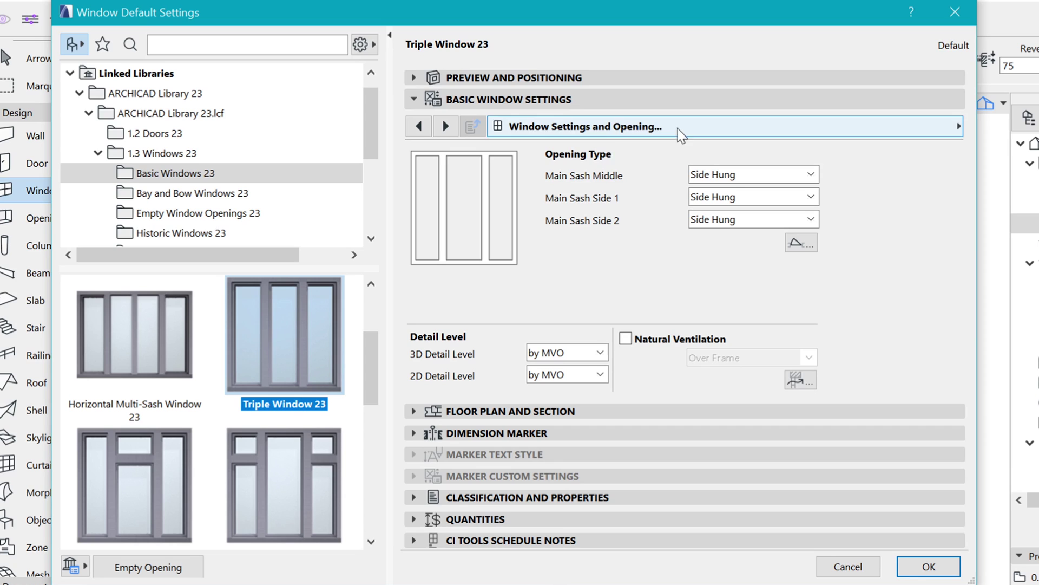
click(722, 130)
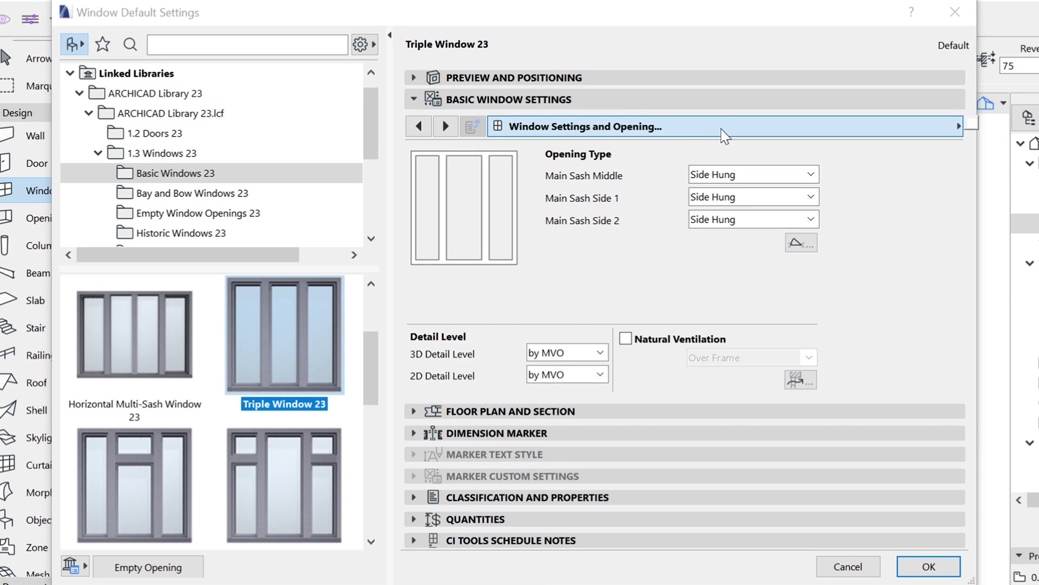
scroll(942, 215, up, 2)
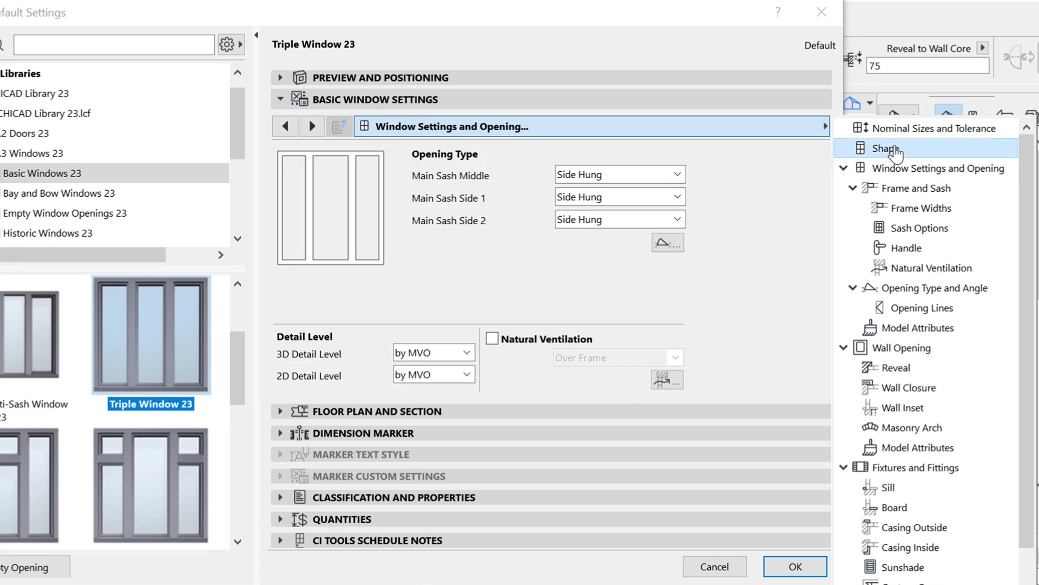
click(891, 148)
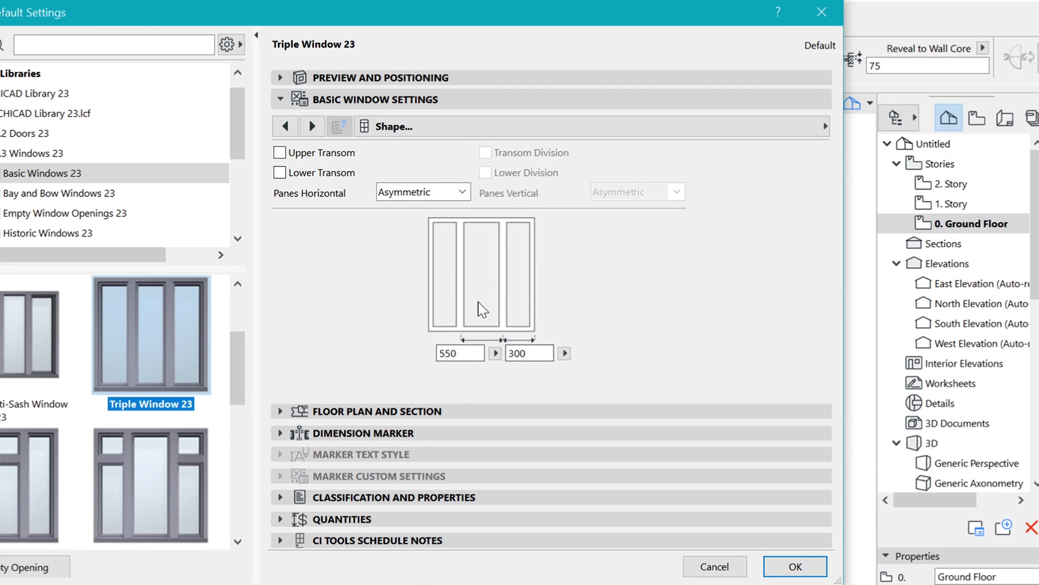
click(464, 192)
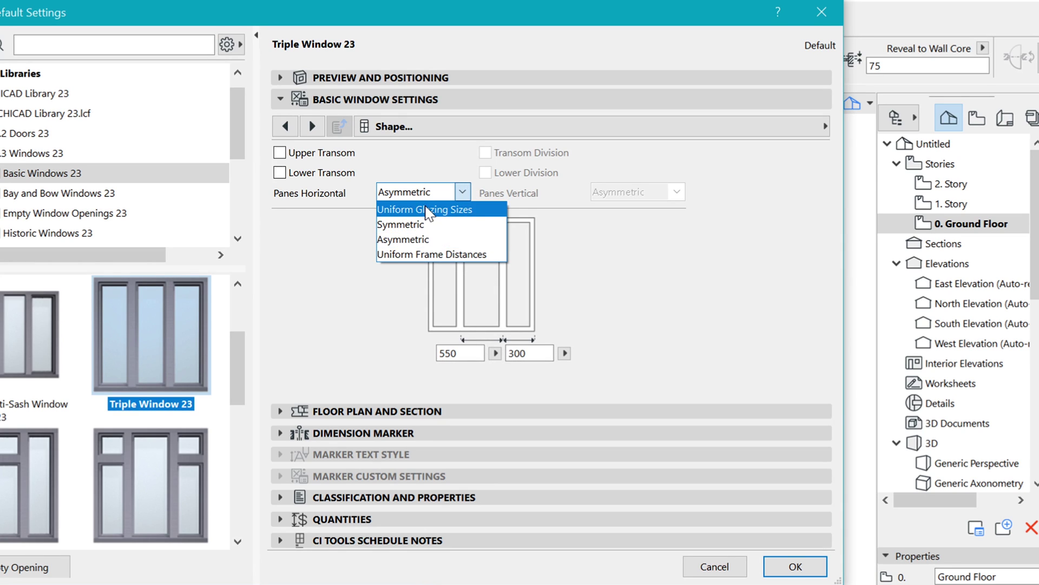
click(427, 210)
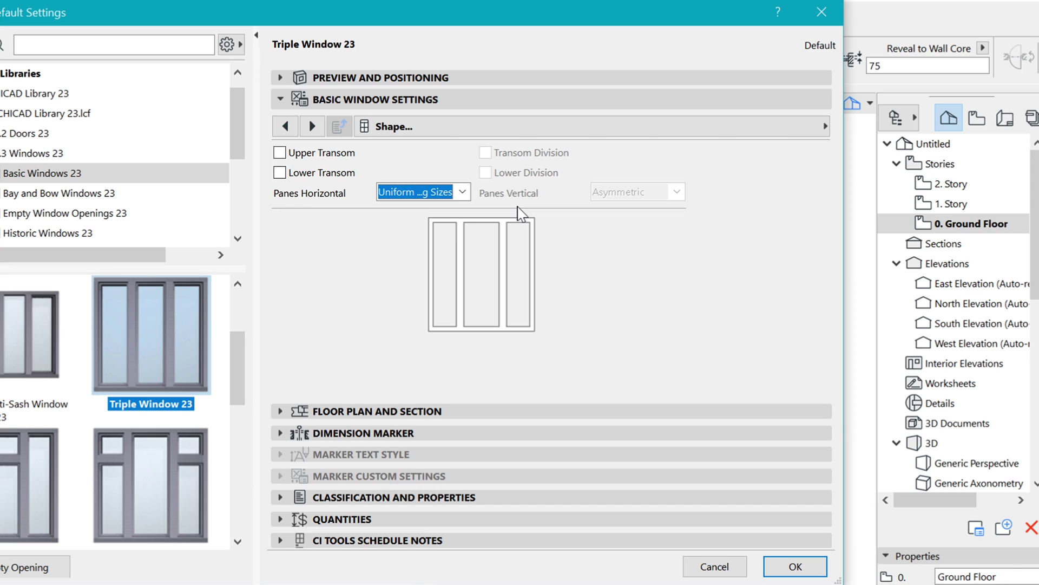
Turn on Uniform Frame Width on the Frame Widths page, making every frame width 50.
click(738, 138)
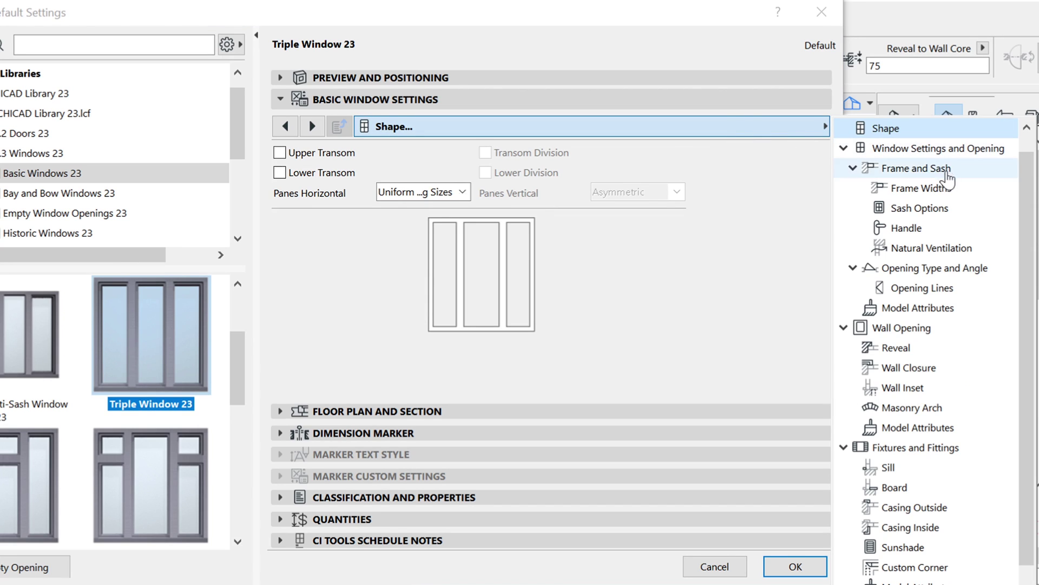
click(952, 189)
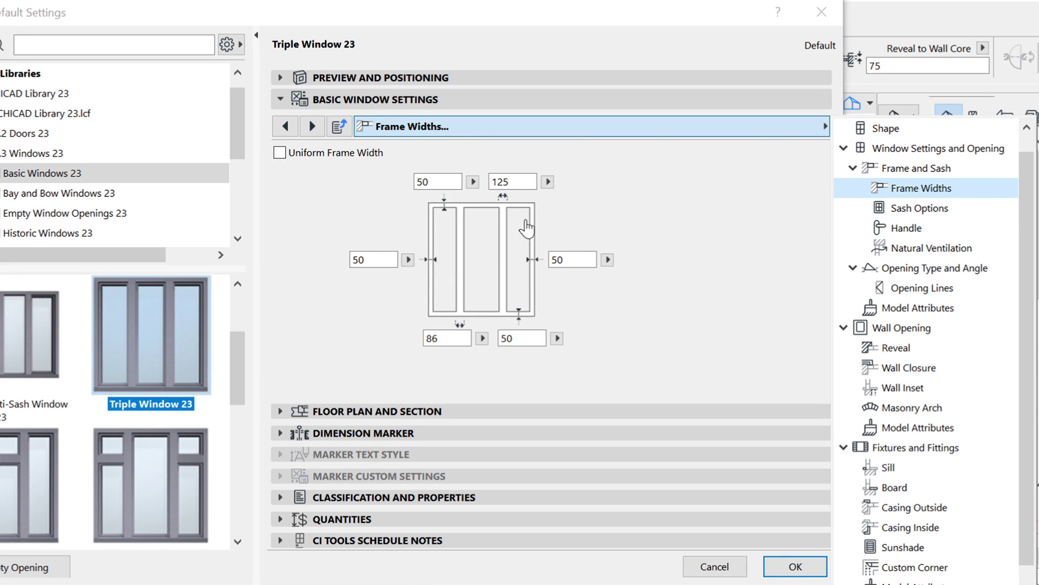
click(290, 161)
click(290, 159)
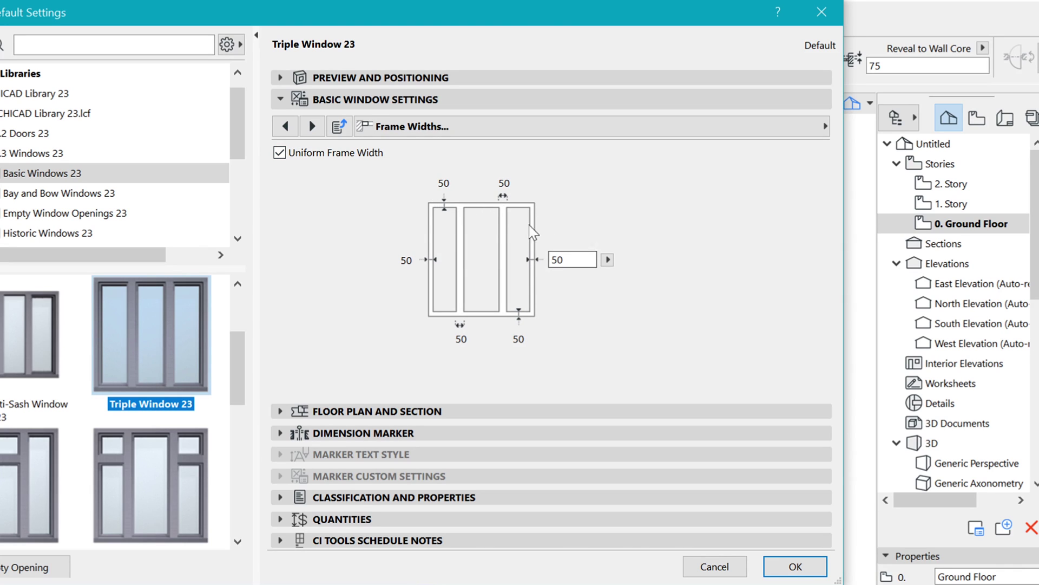
click(809, 130)
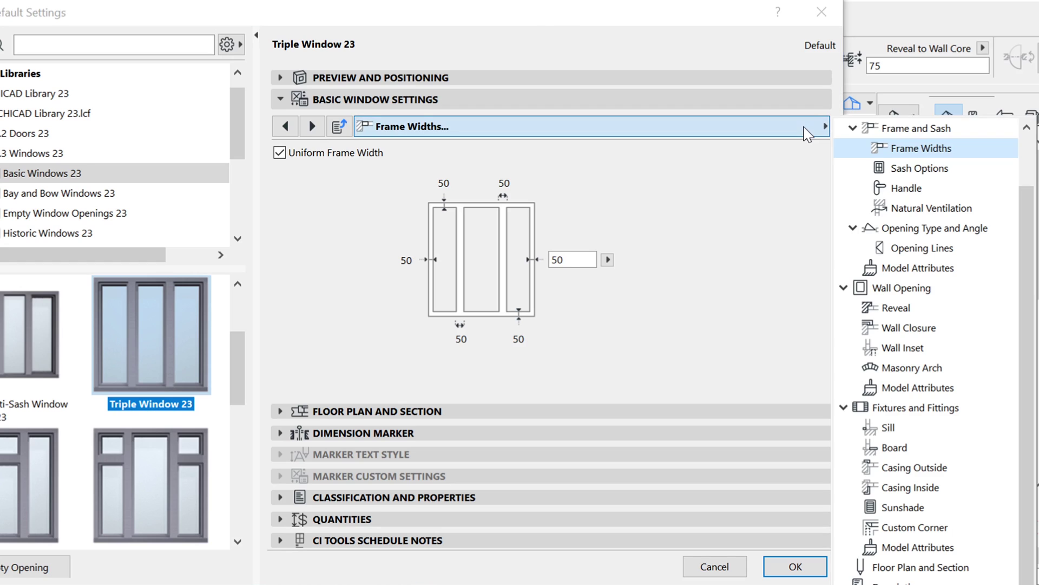
On the Sash Options page, choose Main Sash Side 1 as the sash to edit.
click(929, 173)
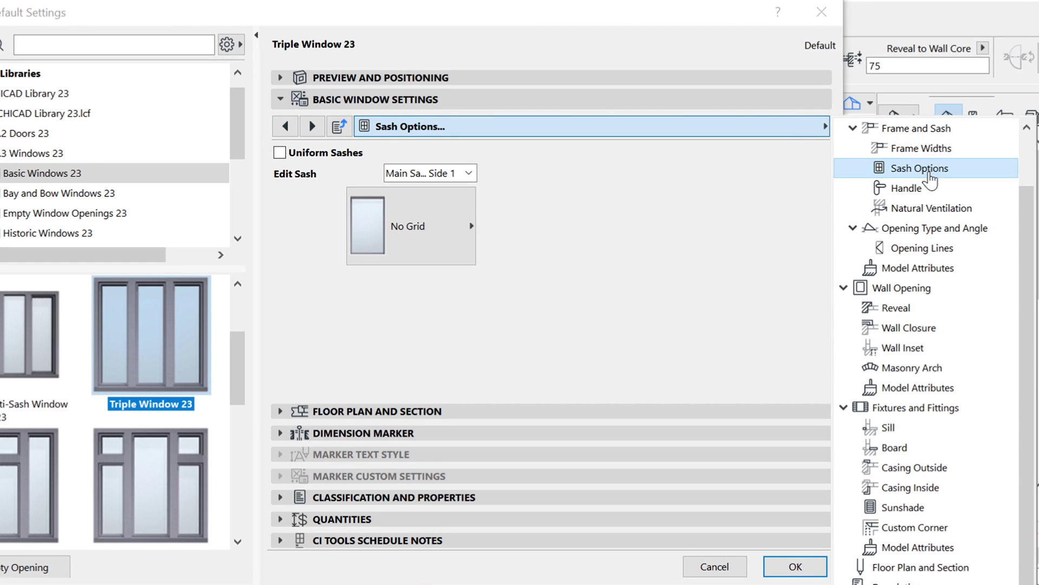
click(558, 225)
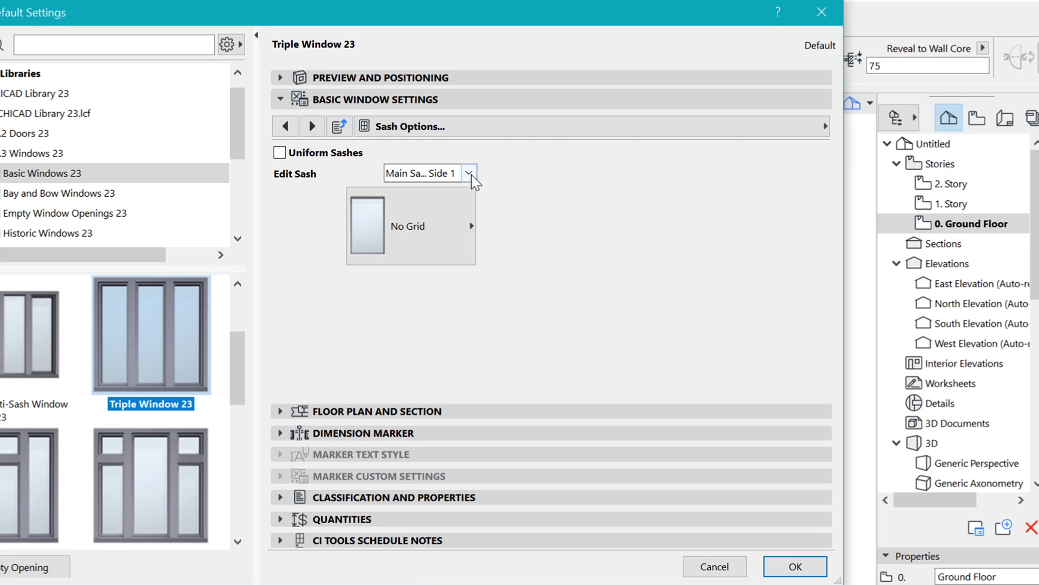
click(469, 173)
click(460, 190)
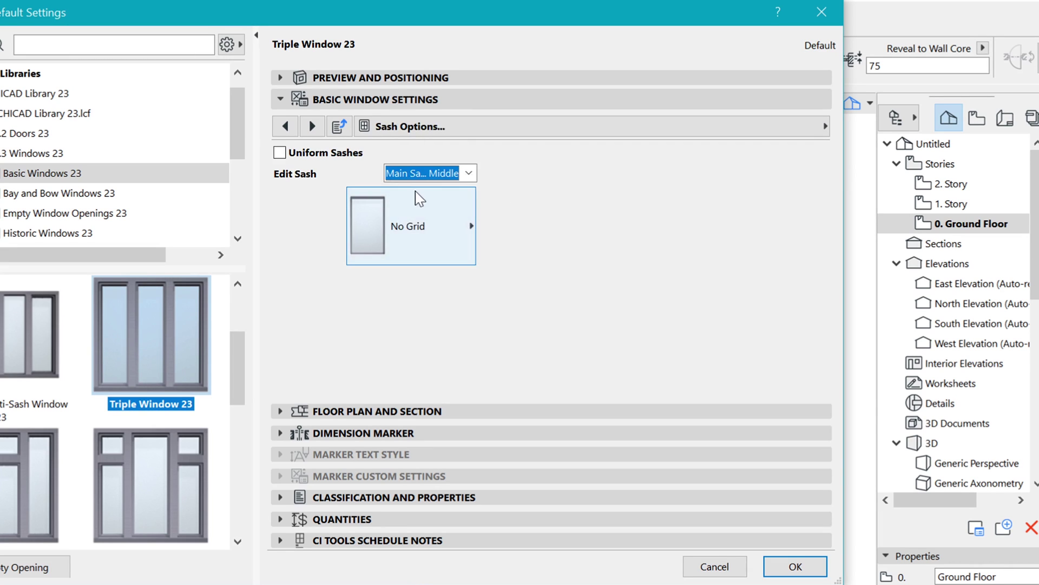
click(469, 173)
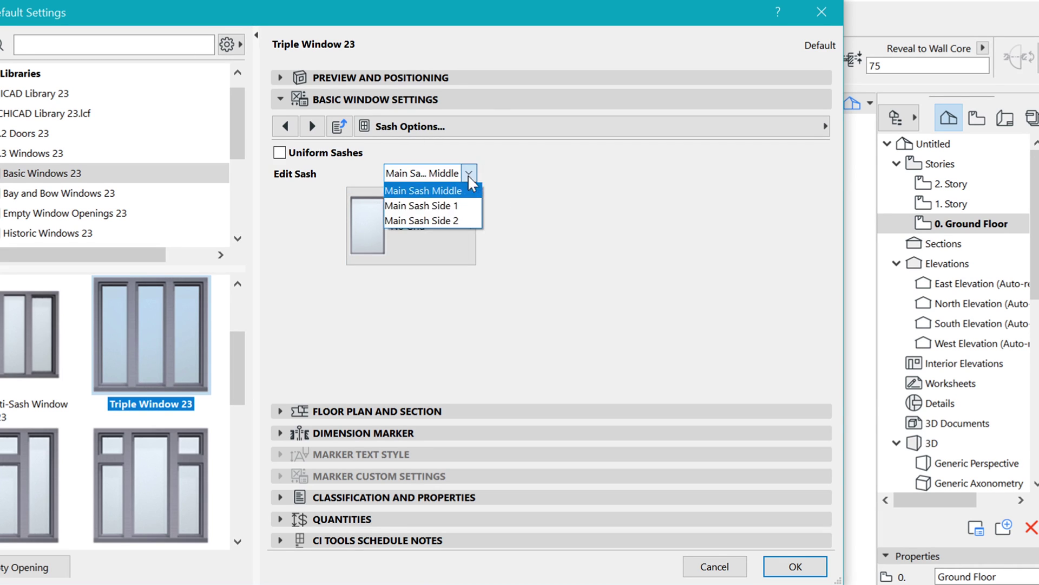
click(445, 207)
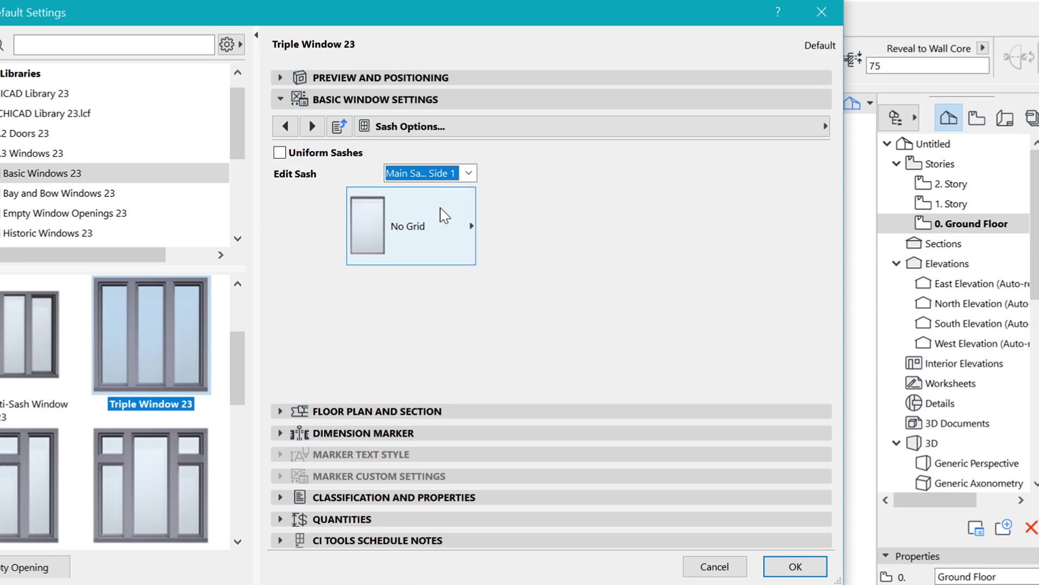
Make side sash 1 an H-V Grid with 1 pane horizontally and 3 vertically.
click(436, 228)
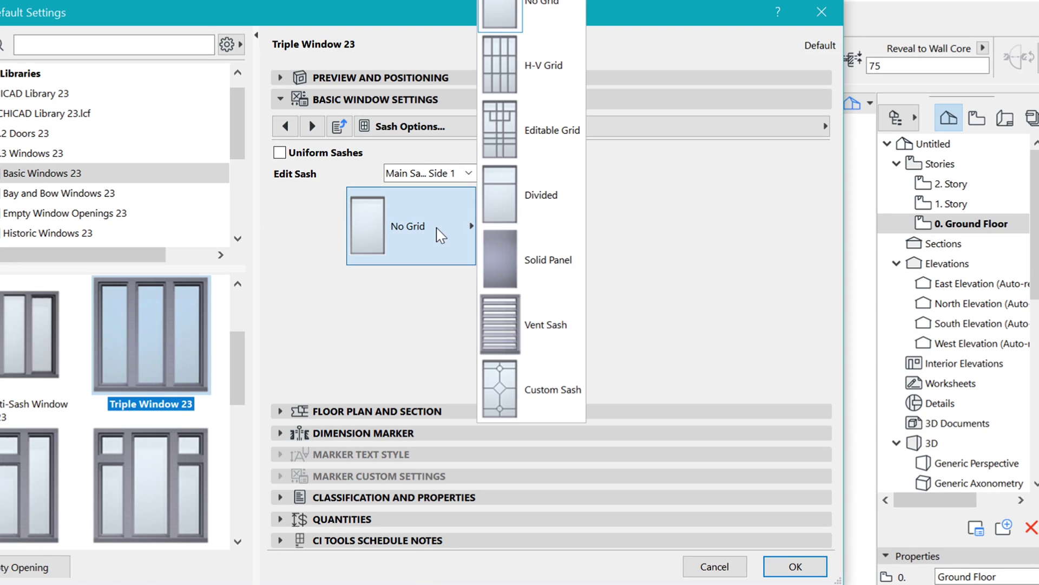
click(534, 74)
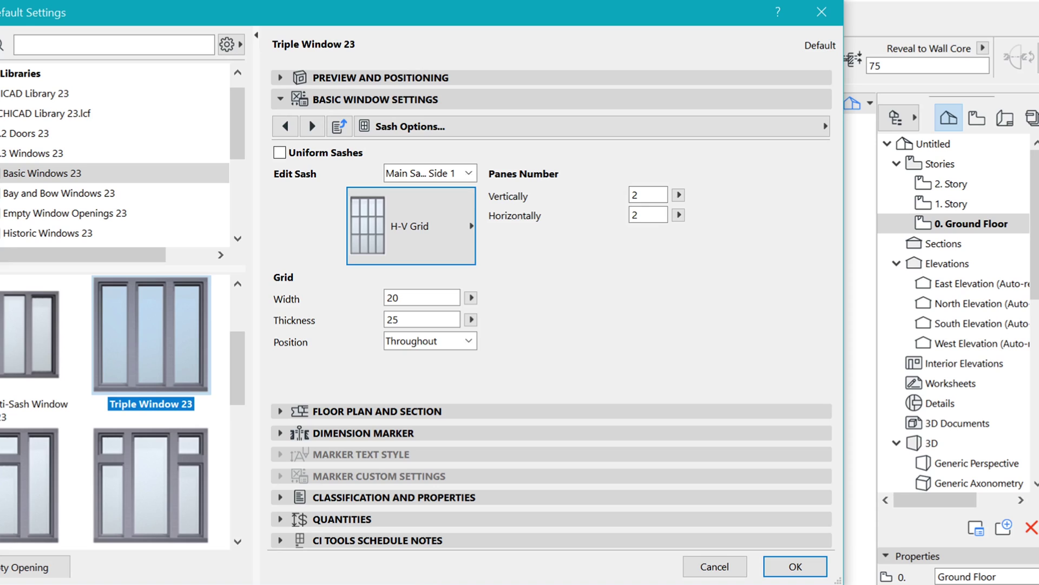
click(631, 215)
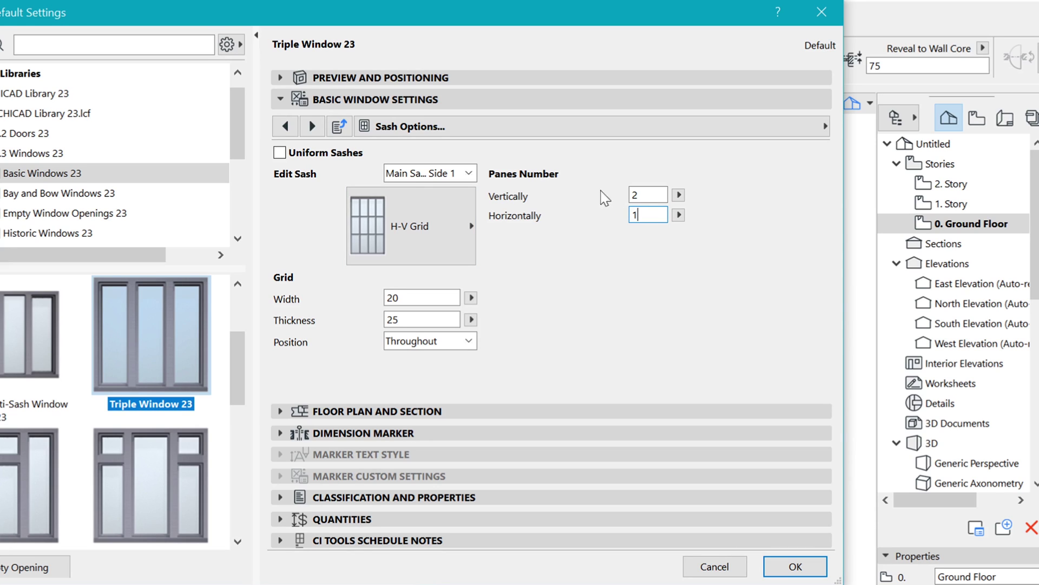
key(Tab)
key(Return)
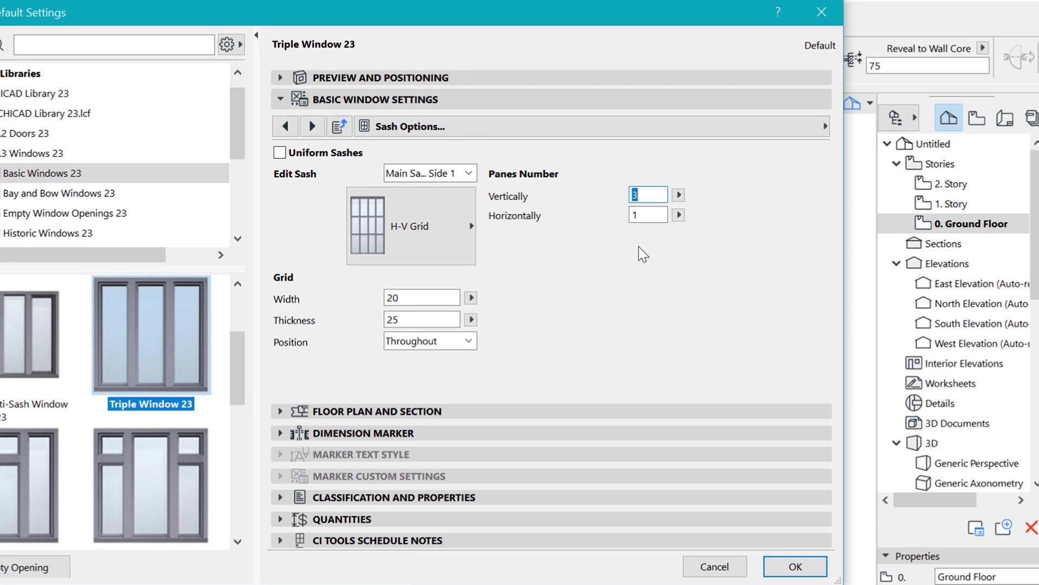
key(ctrl)
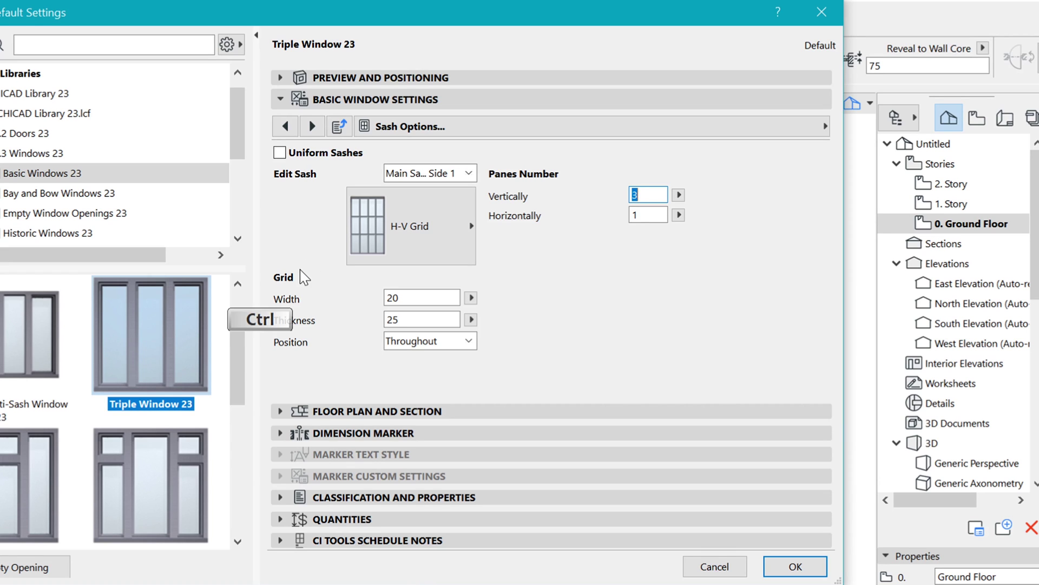
key(shift)
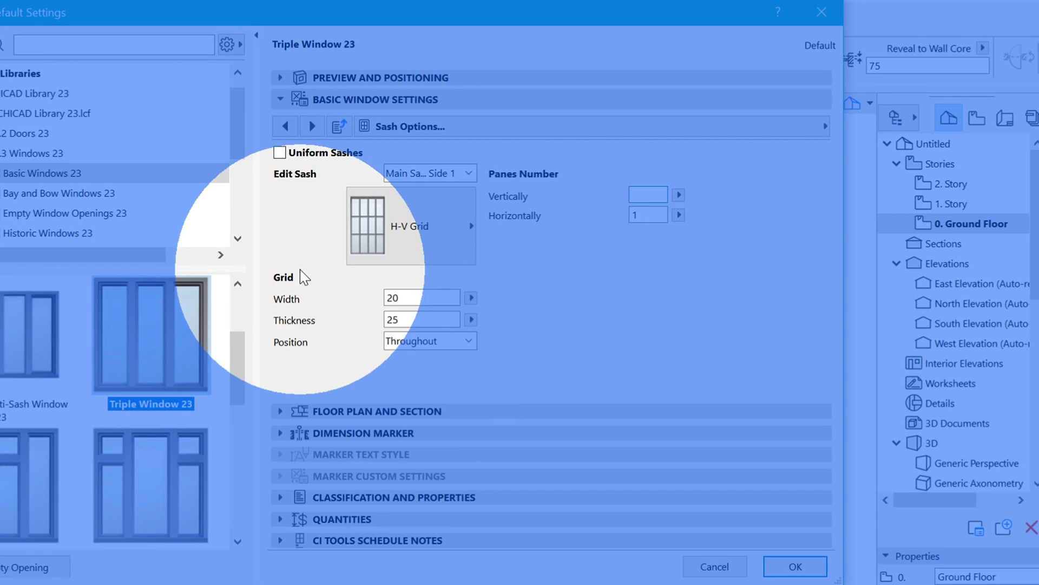
mouse_move(154, 327)
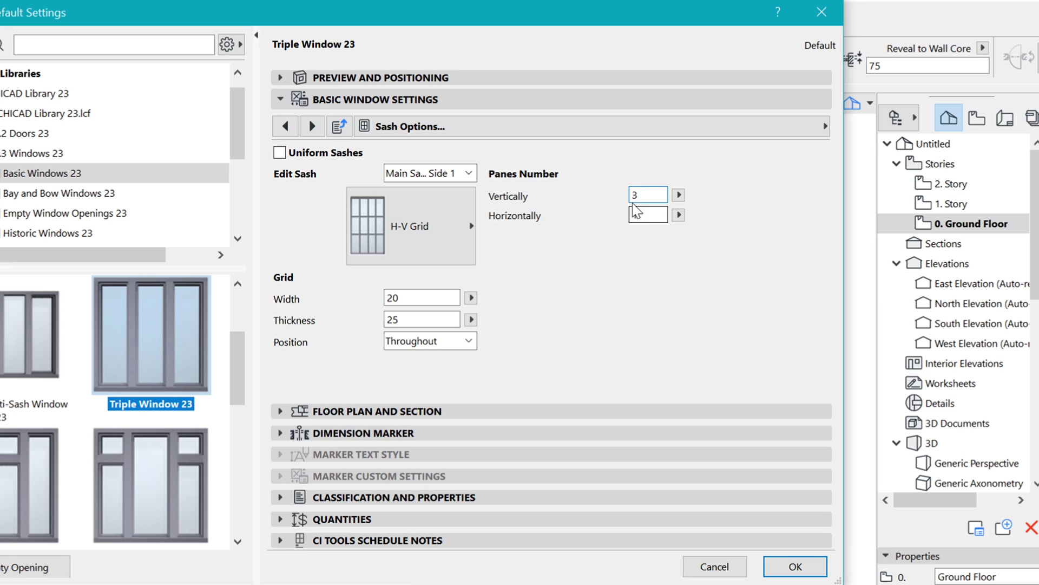
Make Main Sash Side 2 an H-V Grid: 3 vertical, 1 horizontal pane, grid width 30.
click(469, 173)
click(458, 219)
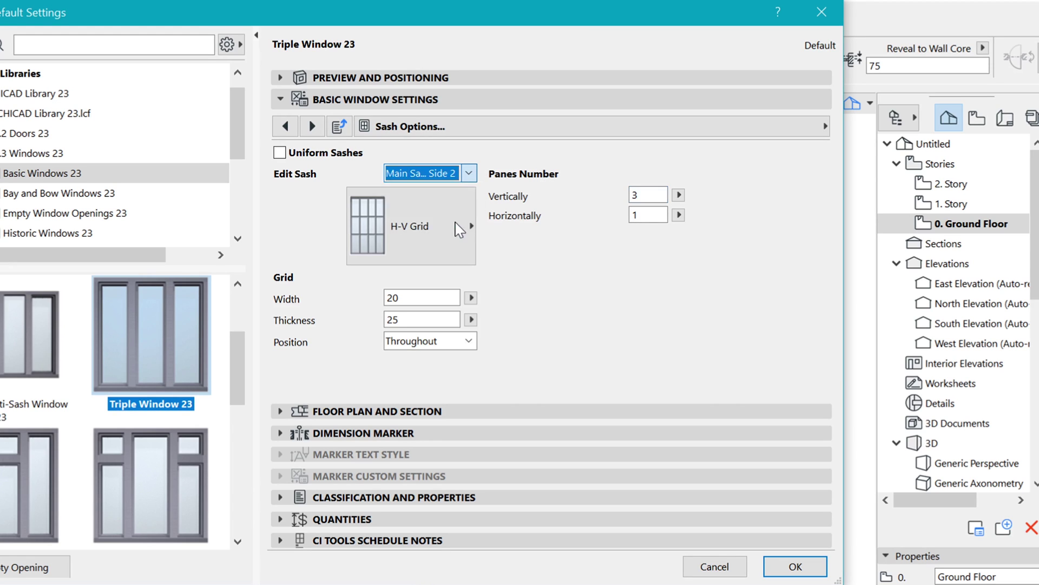
click(401, 234)
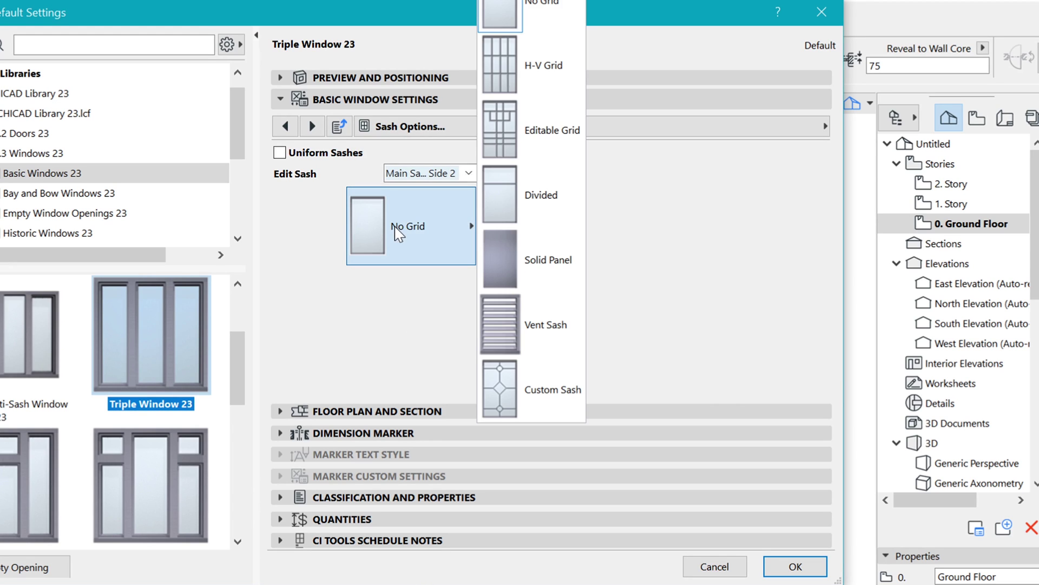
click(531, 64)
double_click(636, 195)
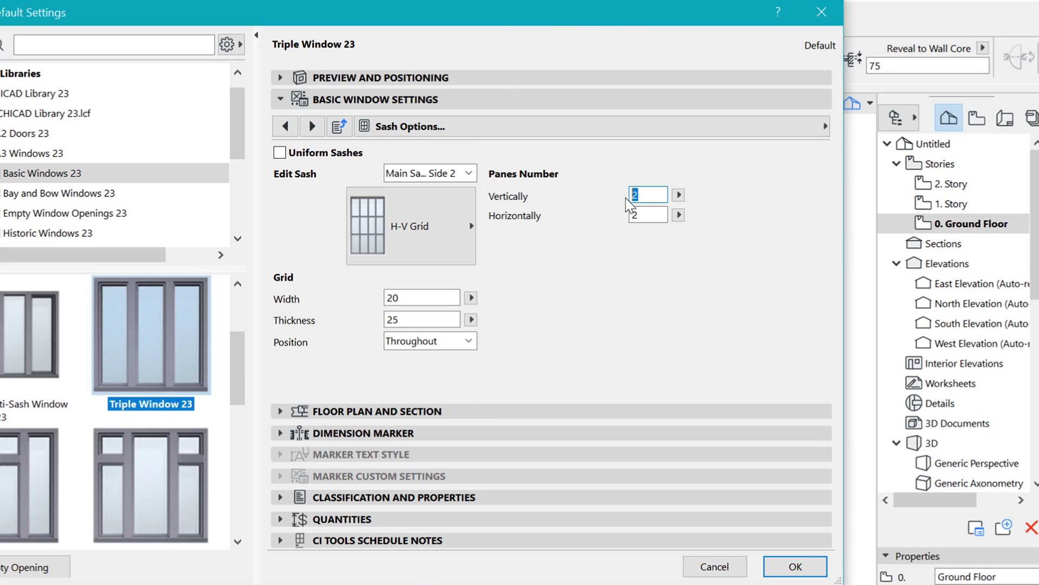
text(3)
key(Tab)
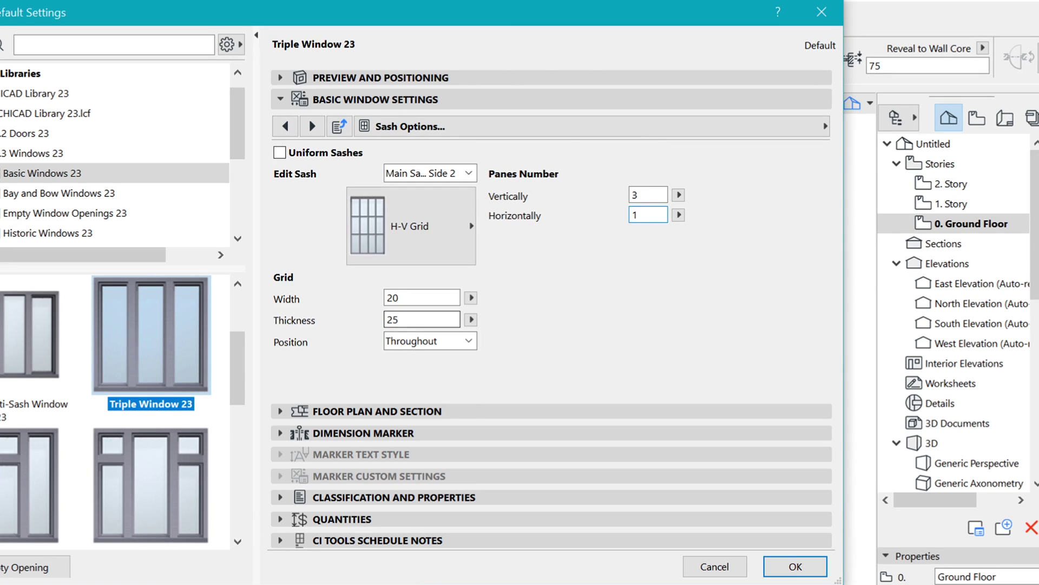
key(Tab)
key(Return)
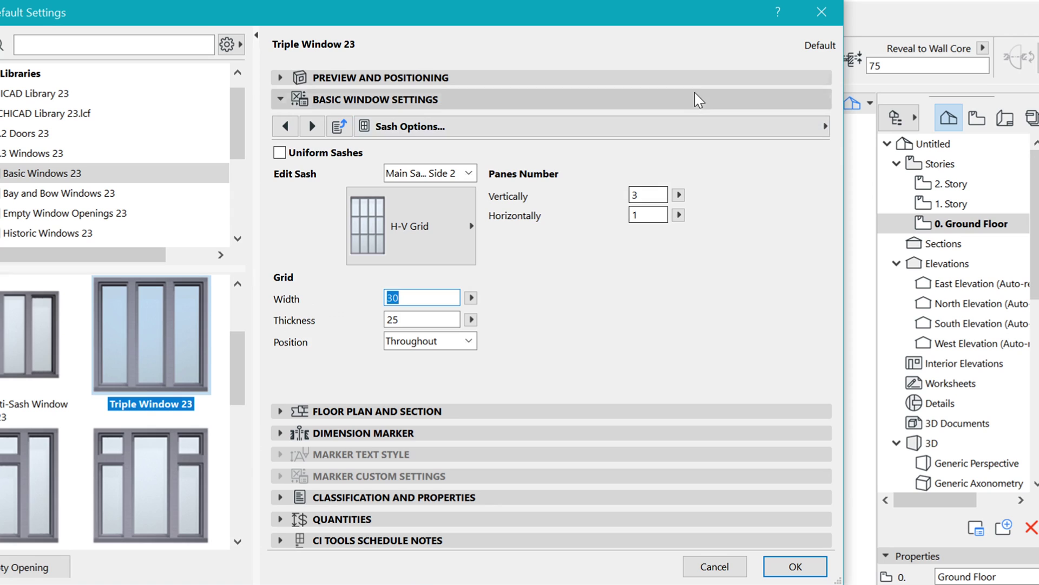
click(763, 130)
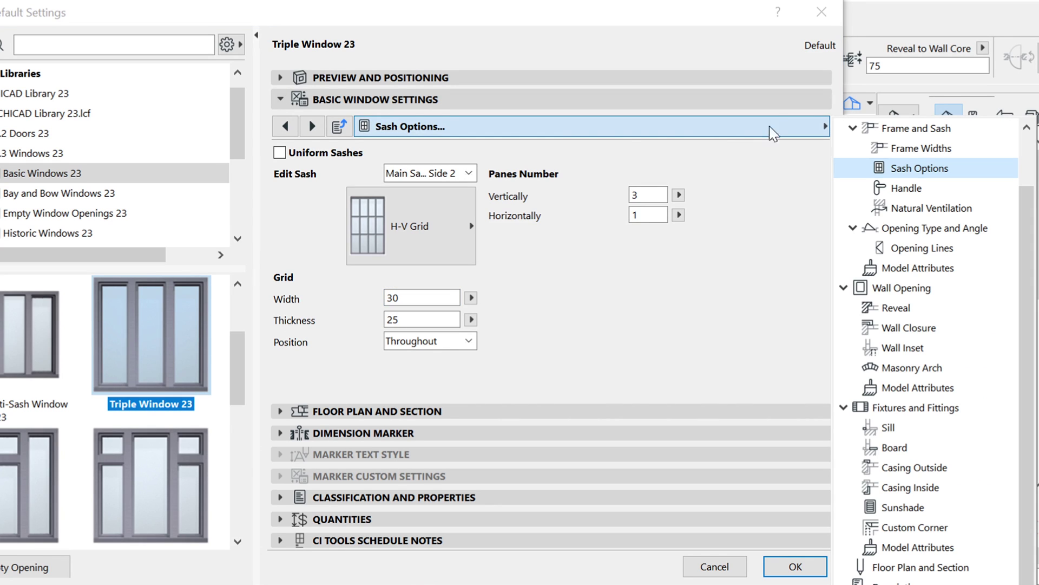
On the Opening Lines page, override 3D Projections model view options and switch the opening line off.
click(940, 250)
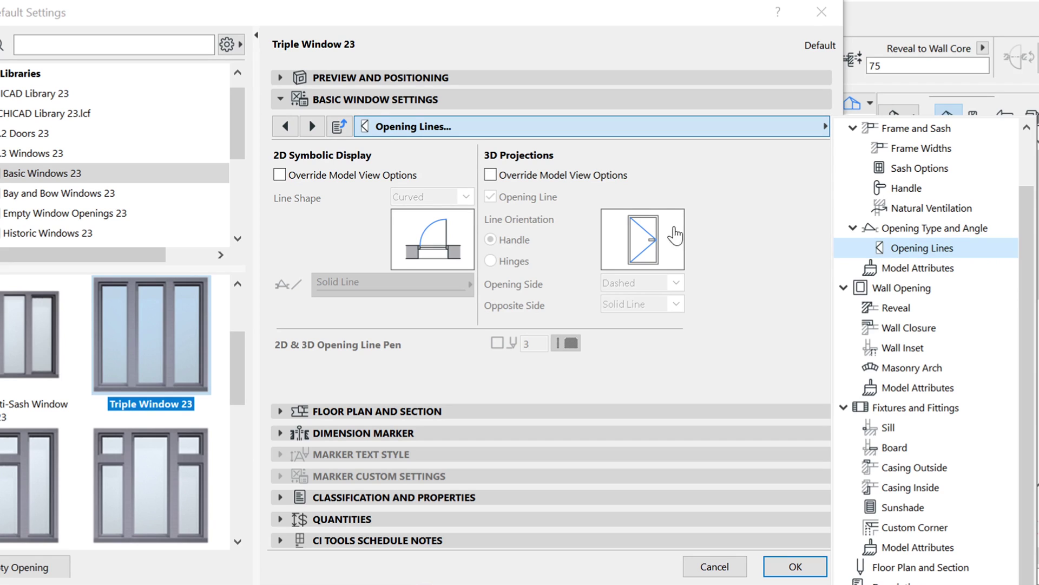
click(695, 214)
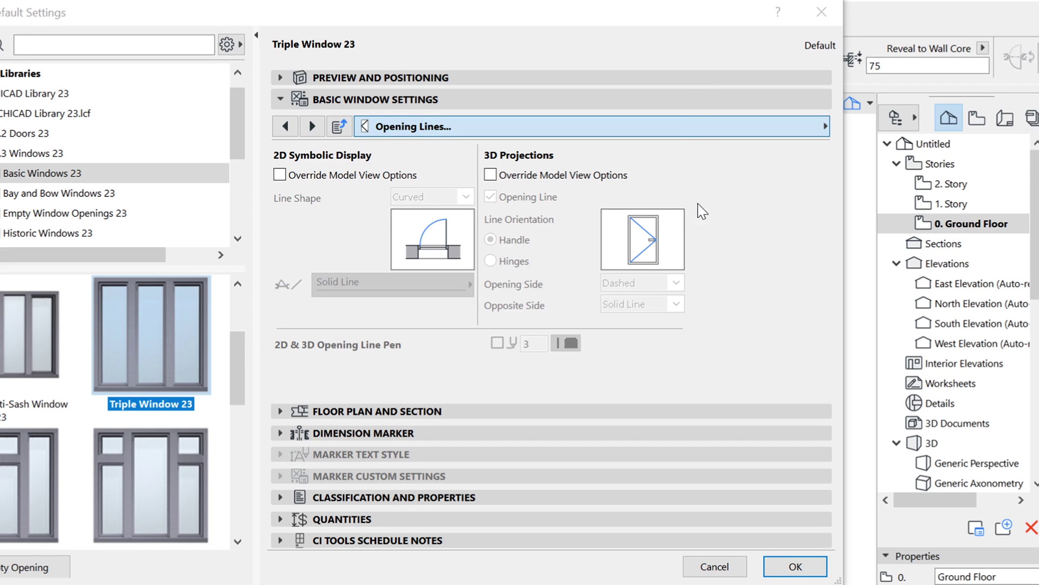
click(494, 177)
click(492, 197)
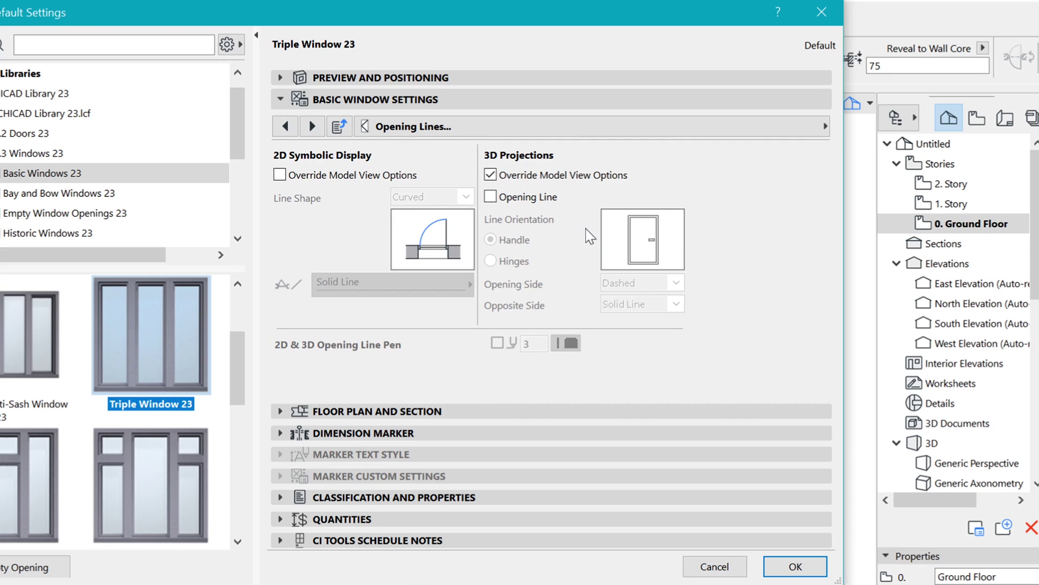
click(784, 128)
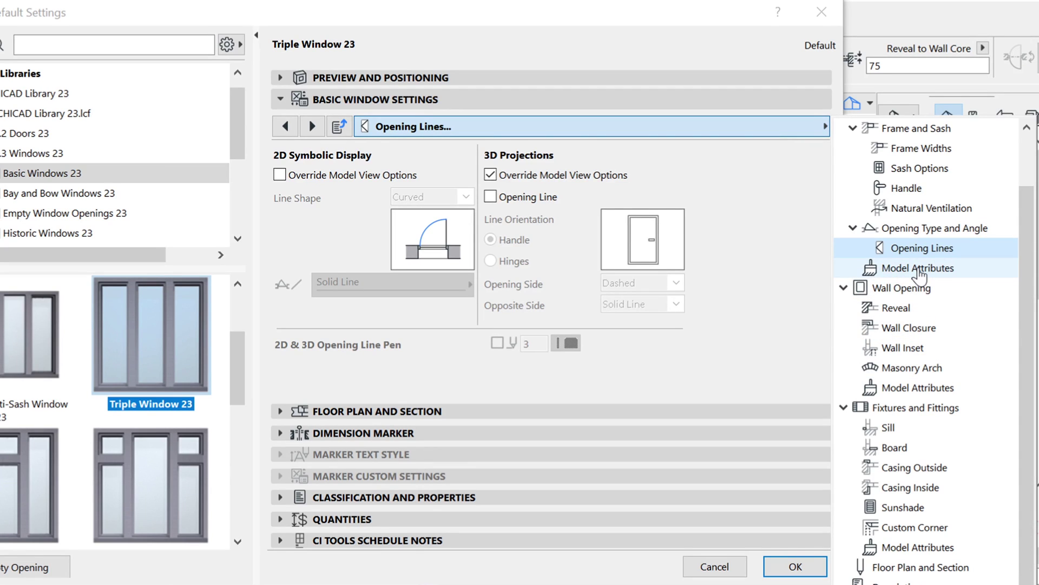
On Model Attributes, set uniform window surfaces to Metal - Aluminium.
click(919, 269)
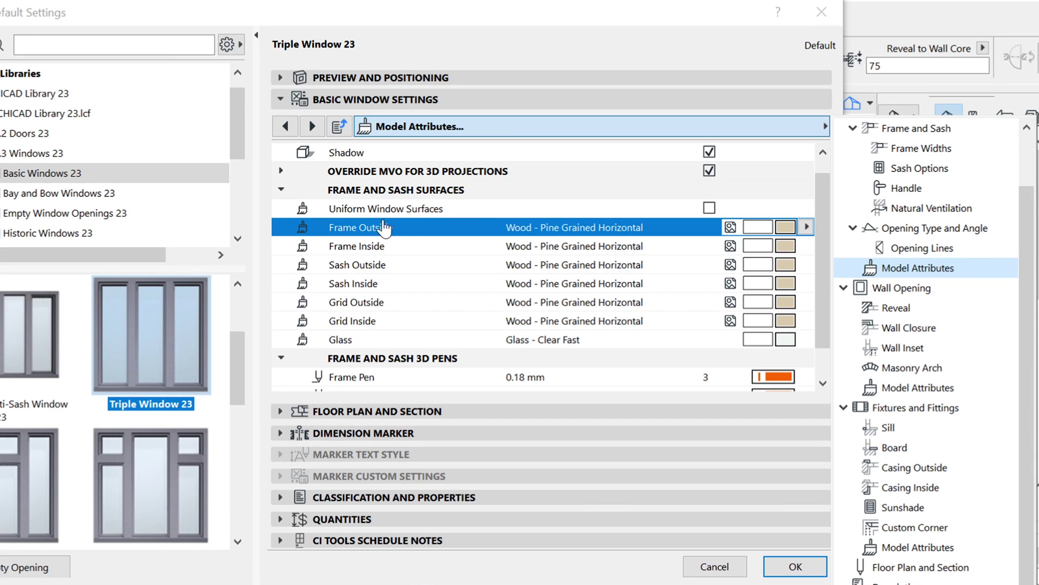
click(710, 213)
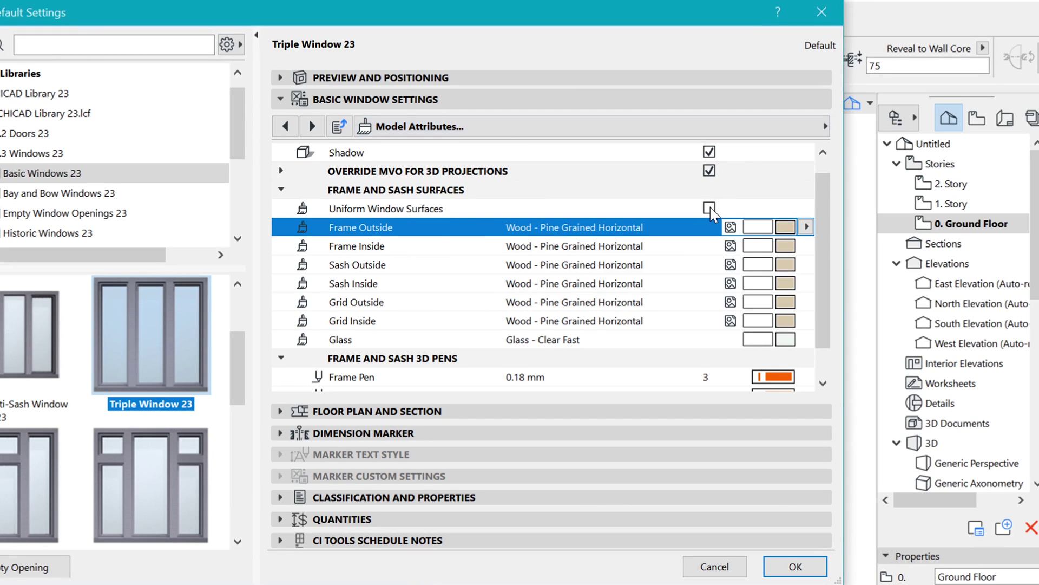
click(711, 211)
click(805, 227)
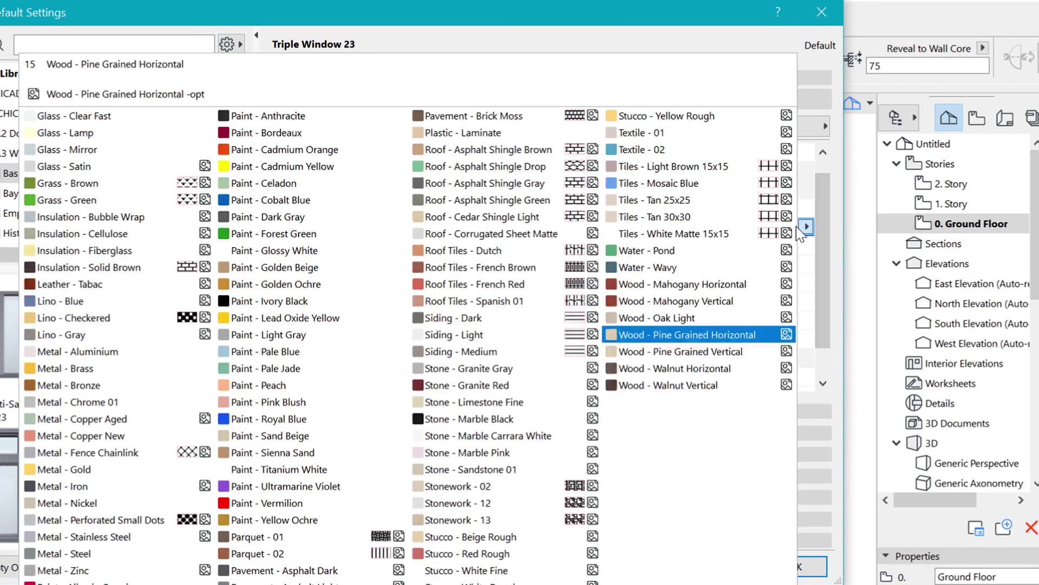
key(m)
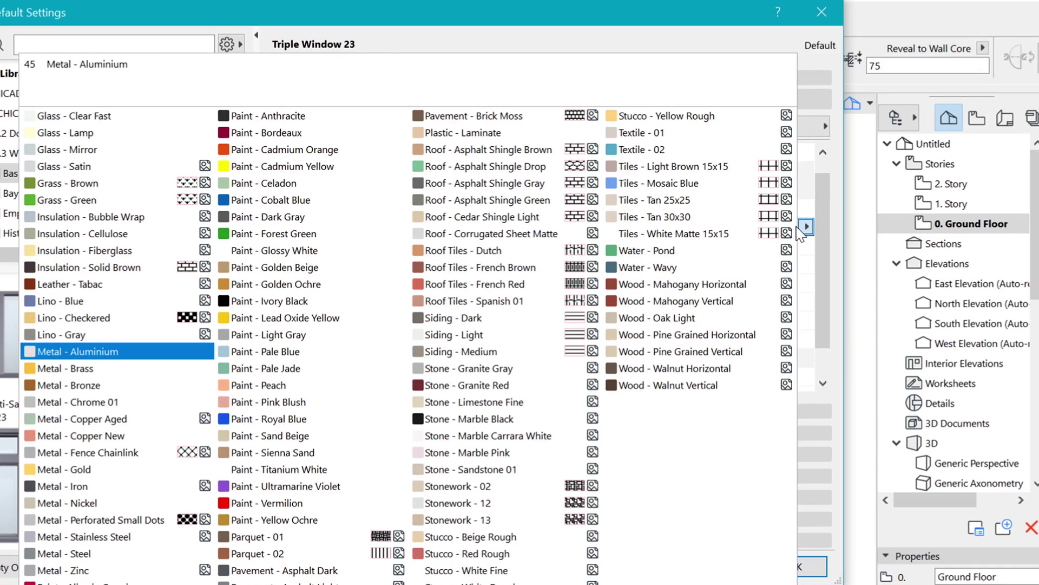
click(67, 352)
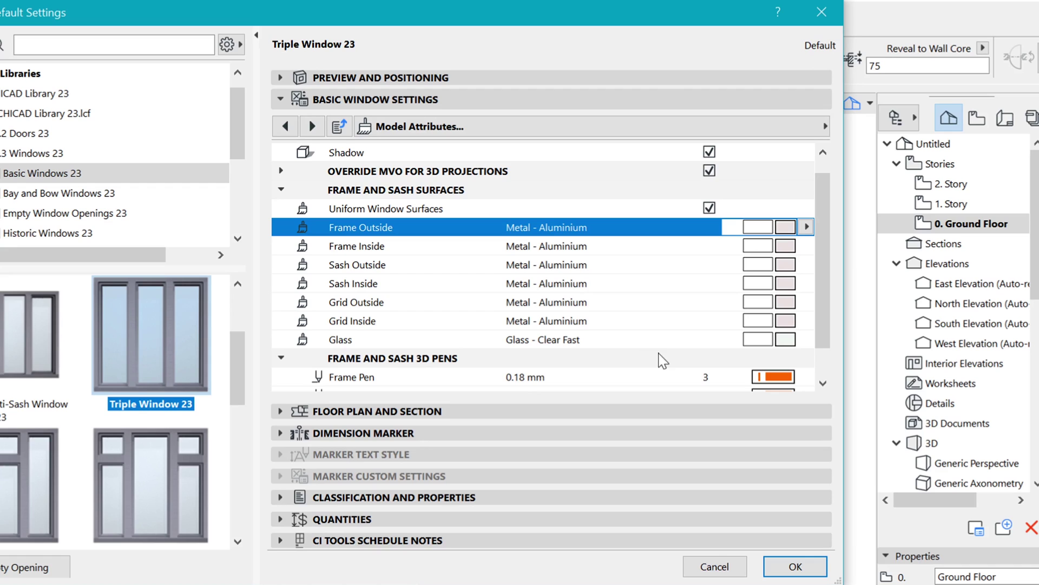
Accept the settings and place the triple window in the wall.
click(795, 567)
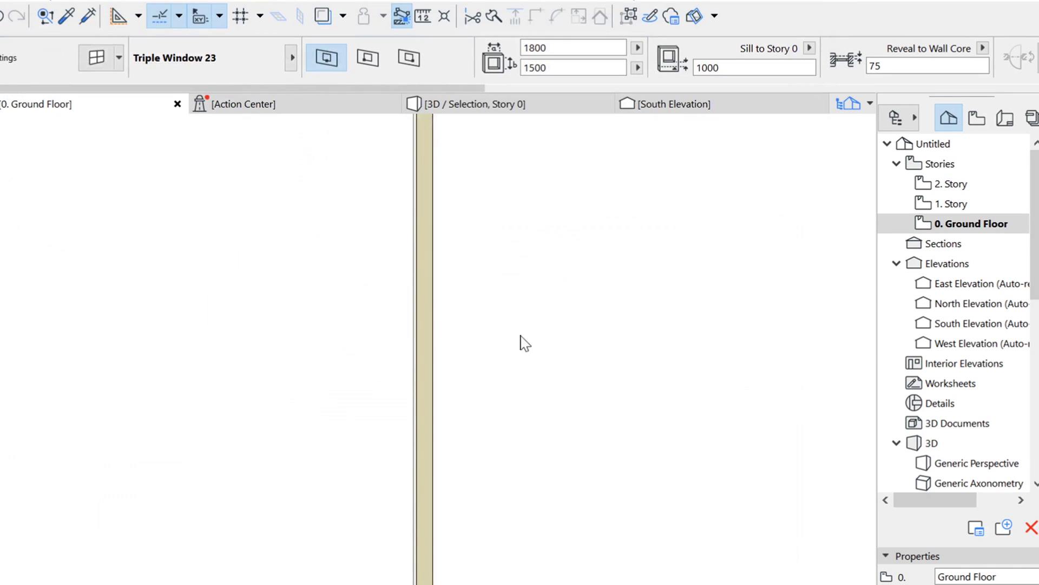
scroll(400, 461, down, 3)
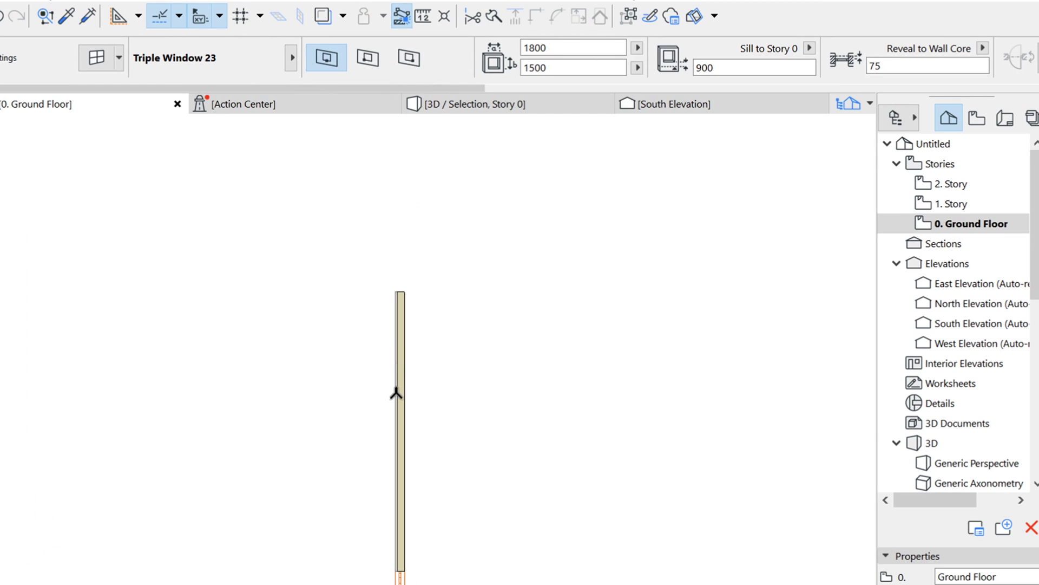
click(441, 395)
click(443, 391)
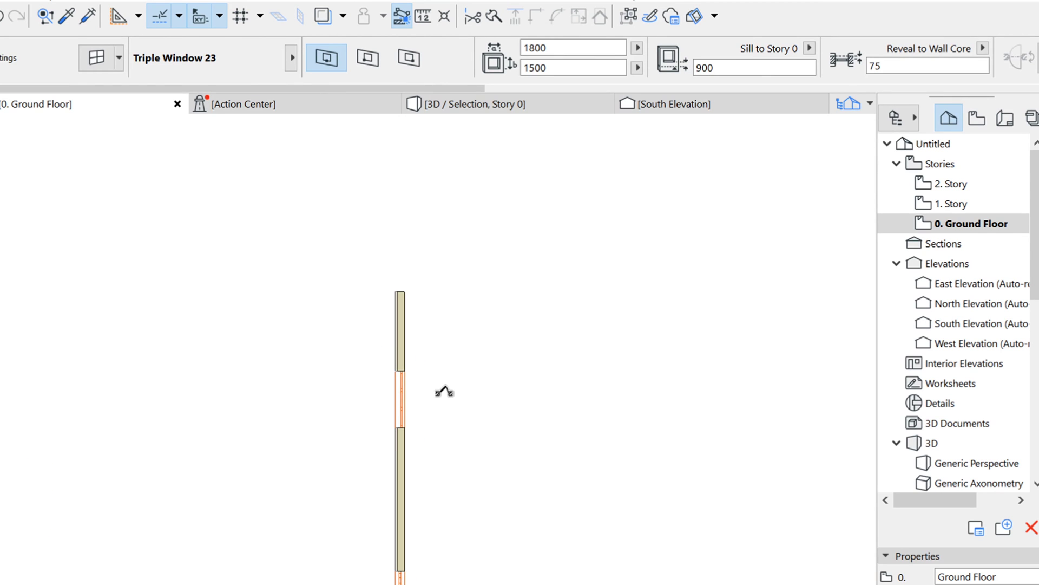
click(494, 108)
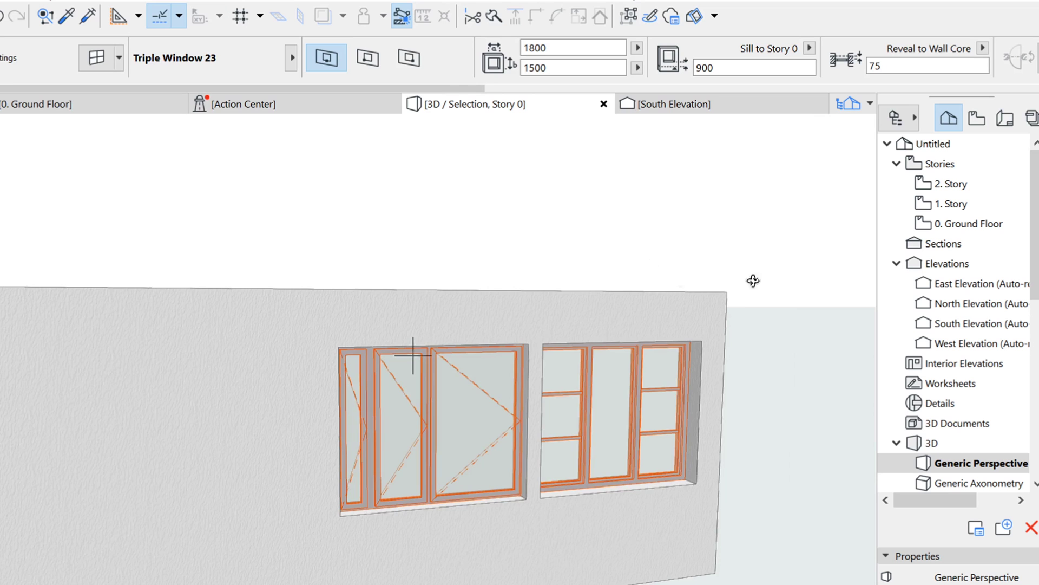
shift+middle_drag(753, 280, 387, 301)
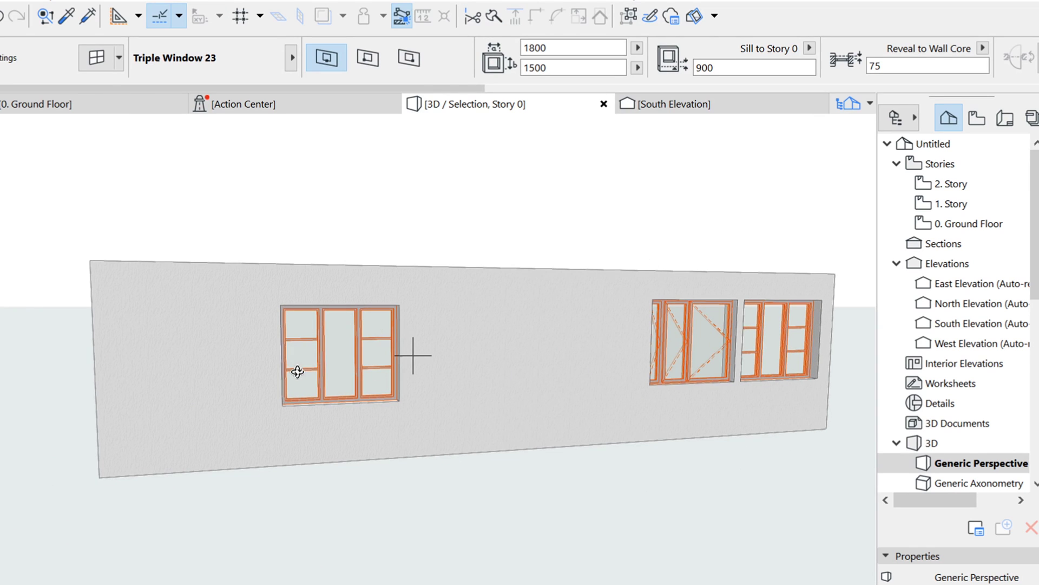
scroll(298, 363, up, 5)
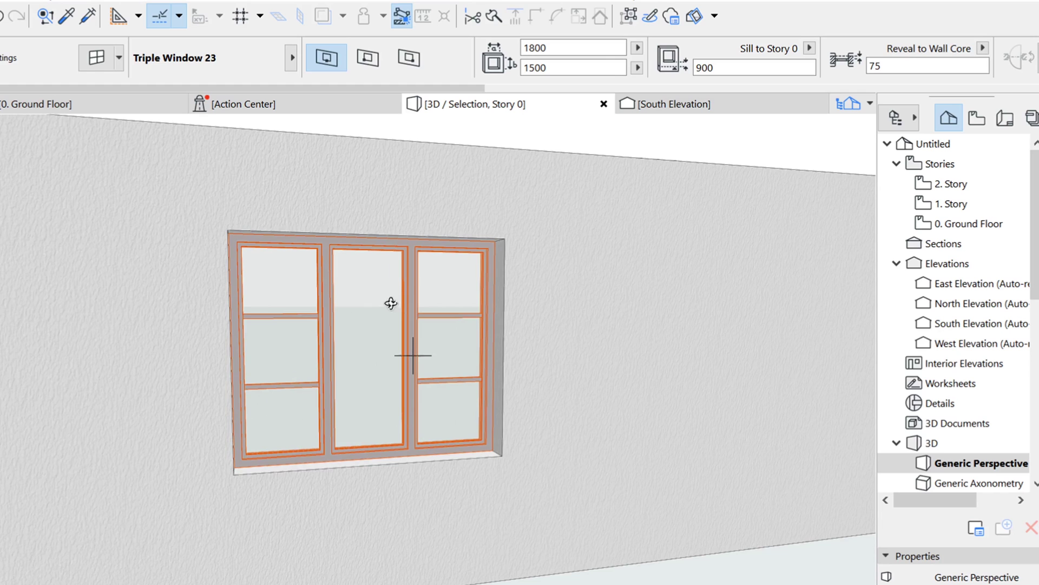
scroll(161, 388, down, 5)
shift+middle_drag(160, 388, 524, 288)
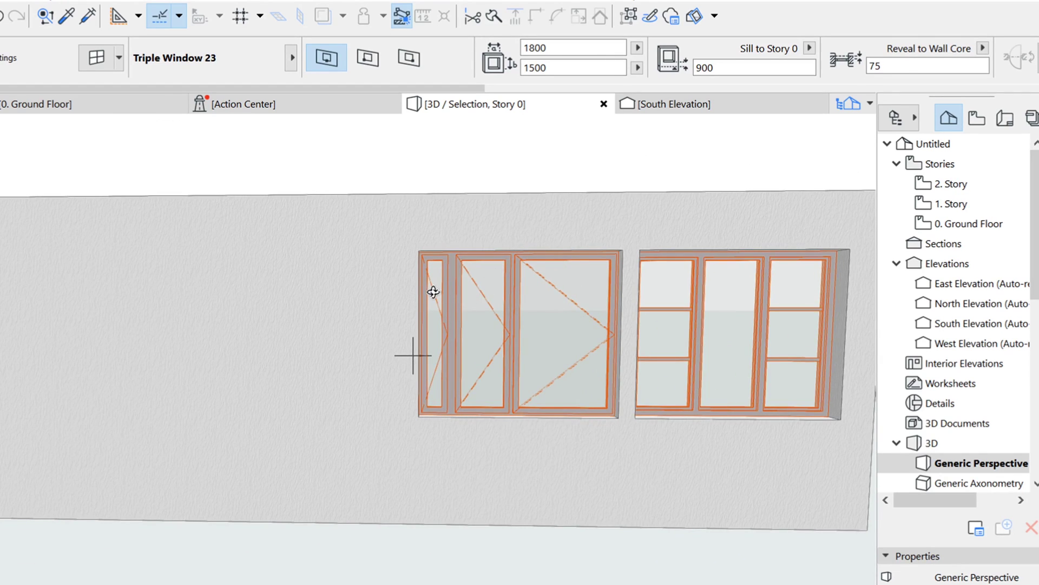
shift+middle_drag(433, 293, 481, 392)
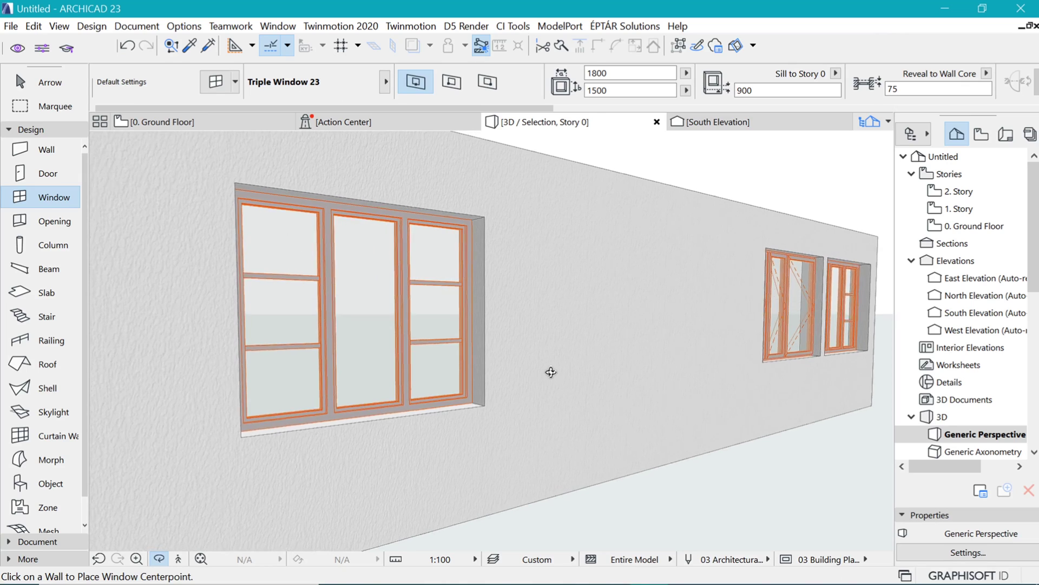
shift+middle_drag(551, 372, 616, 374)
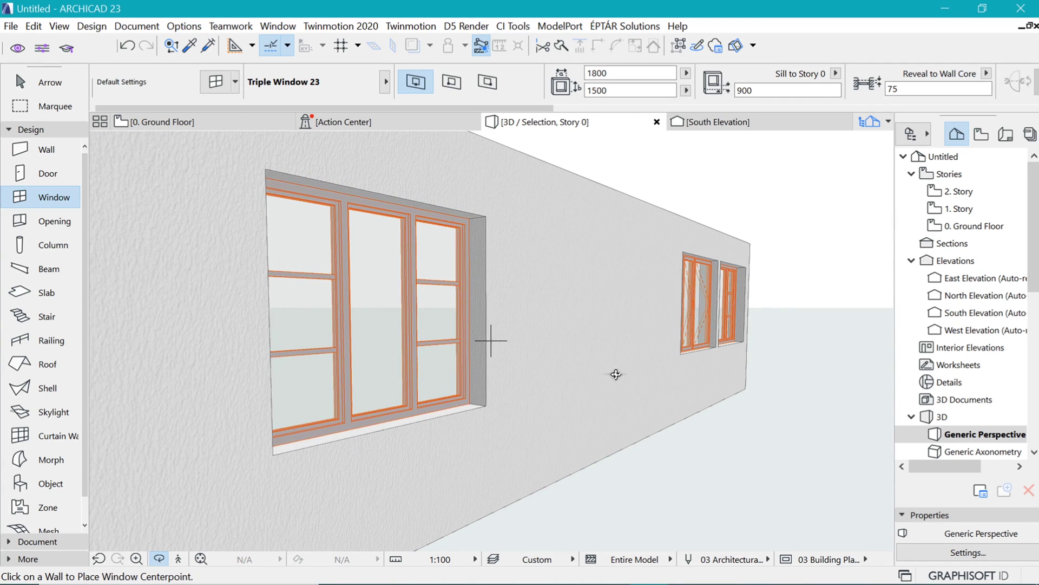